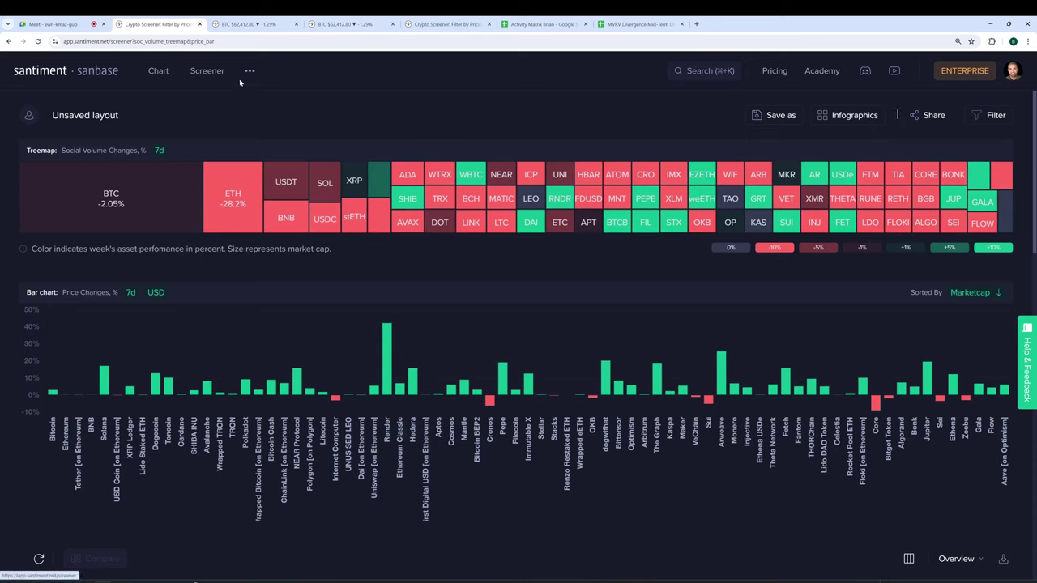
Switch on Price Treemap in Infographics to add the 1-day price changes treemap
click(862, 120)
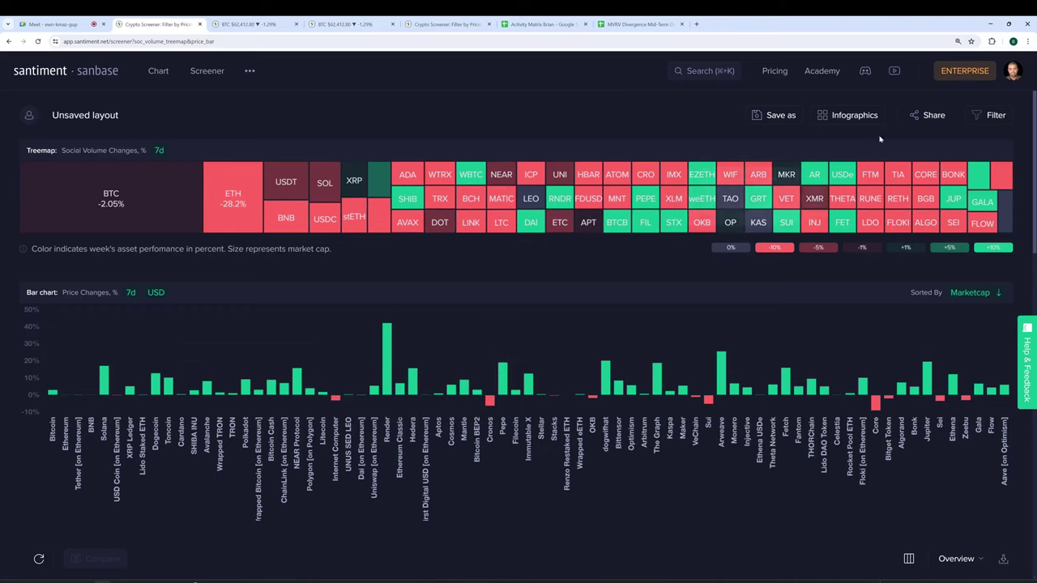
mouse_move(855, 117)
click(936, 147)
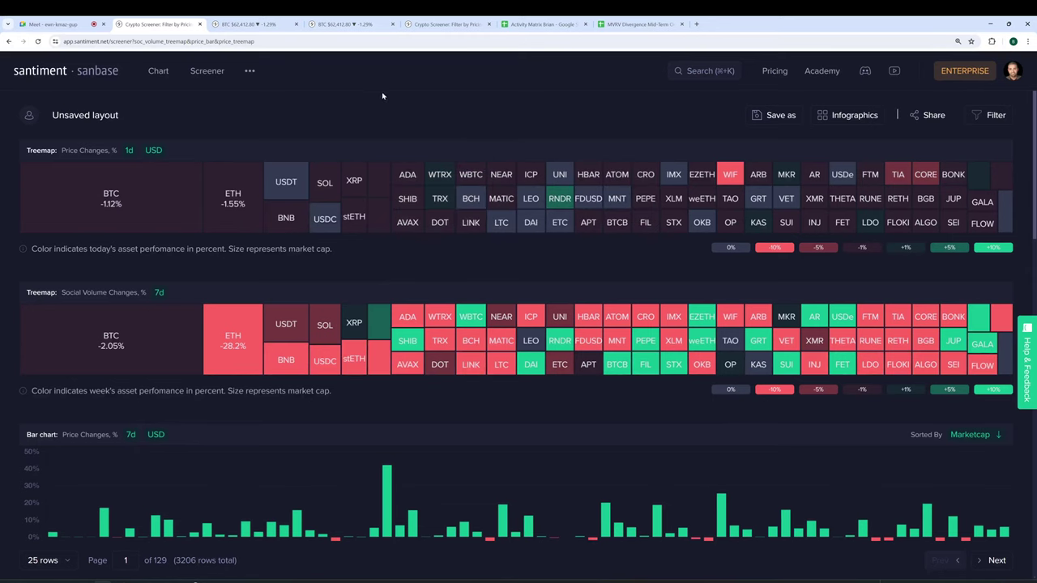
mouse_move(569, 205)
scroll(534, 364, down, 1)
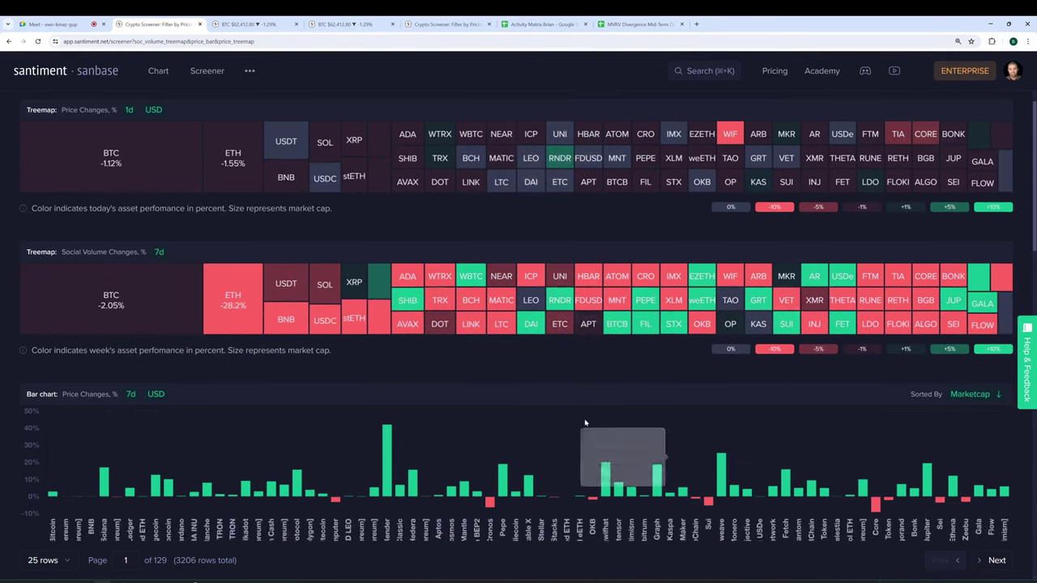
scroll(972, 438, down, 1)
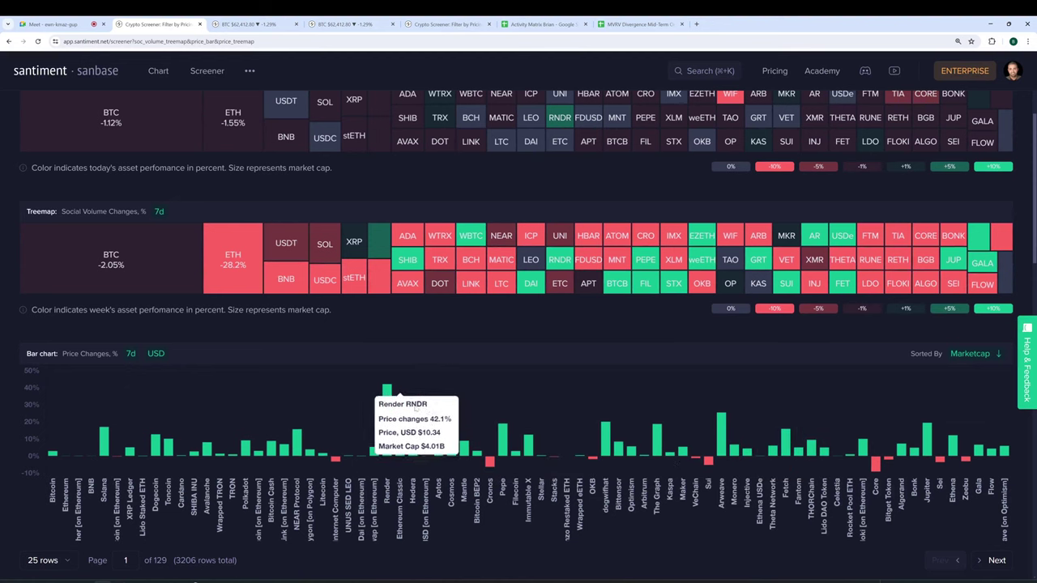
scroll(420, 402, up, 2)
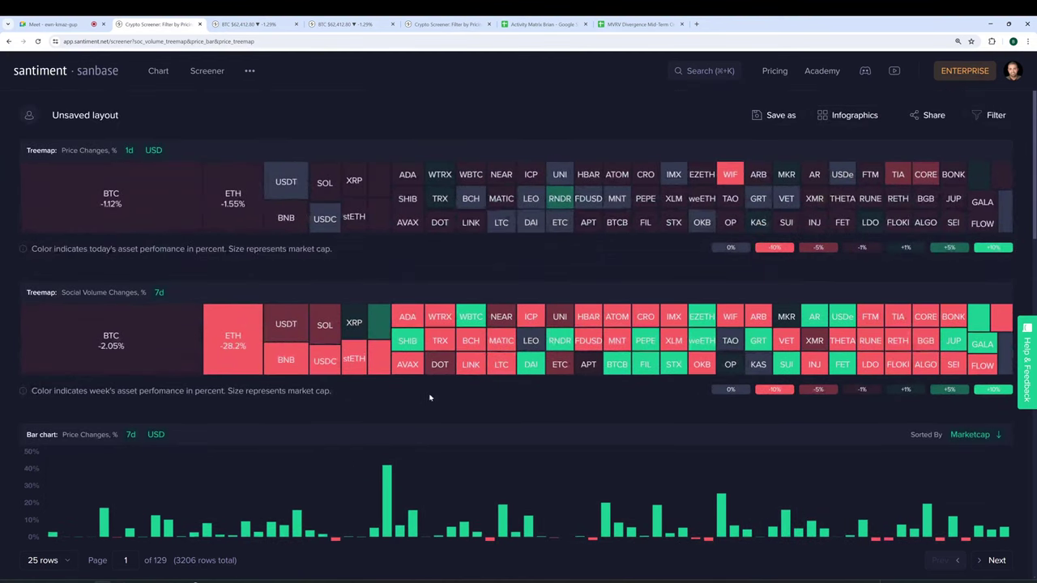
Turn off Price Treemap and turn on the 7-day Marketcap & Volume charts
click(834, 115)
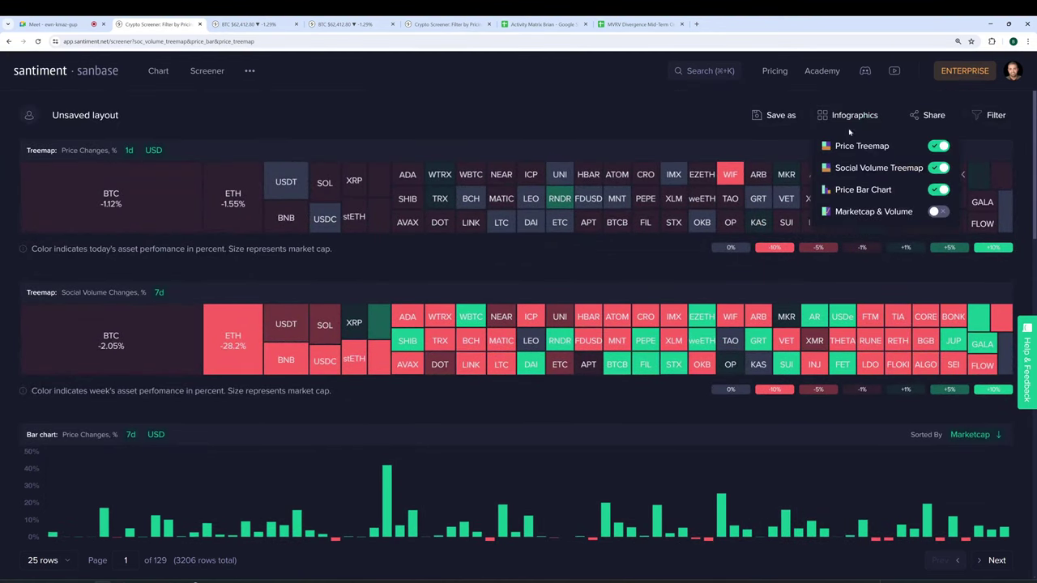
click(937, 146)
click(937, 211)
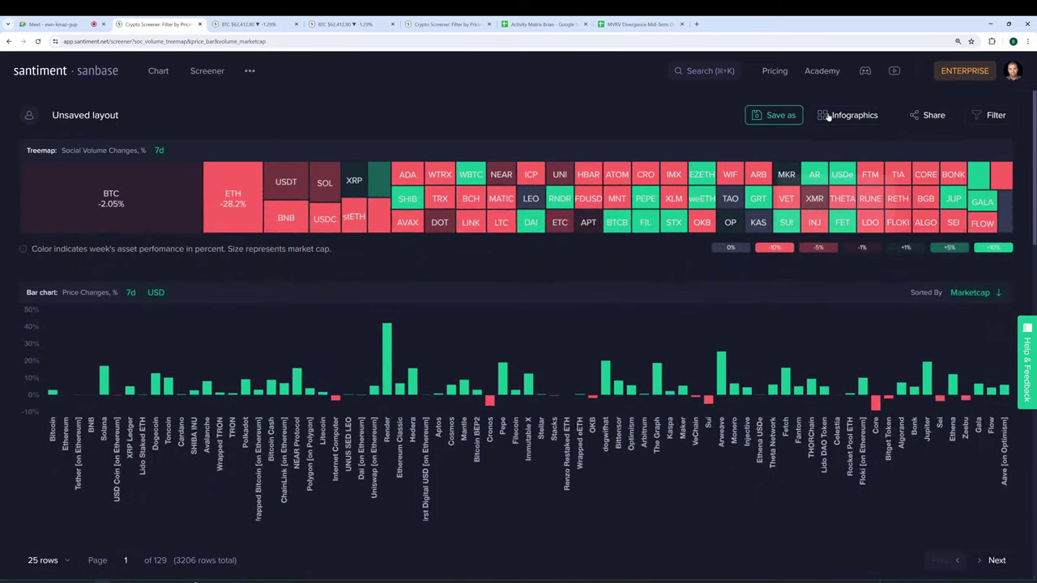
scroll(398, 204, down, 2)
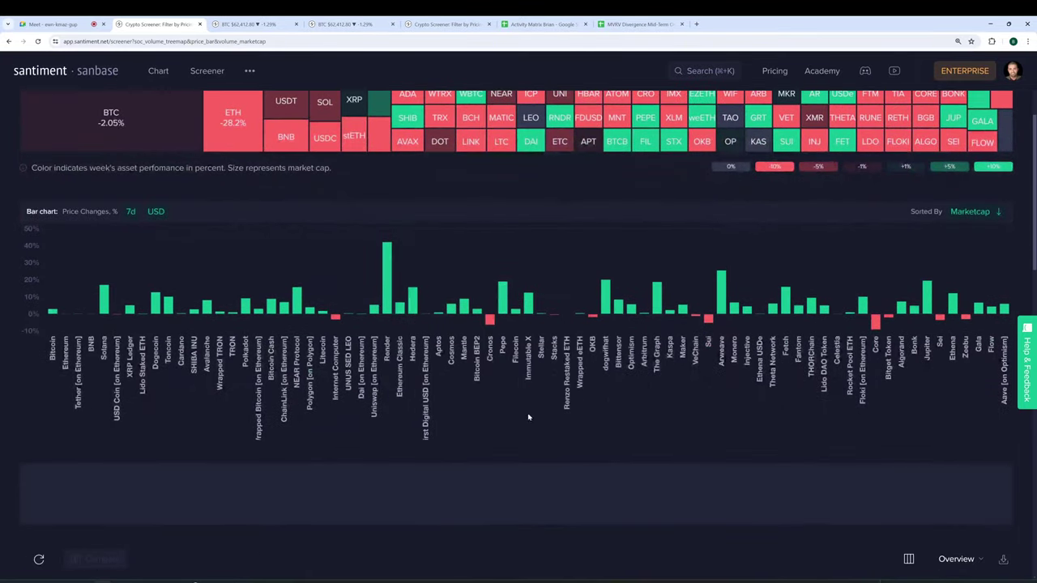
scroll(900, 97, up, 2)
click(847, 115)
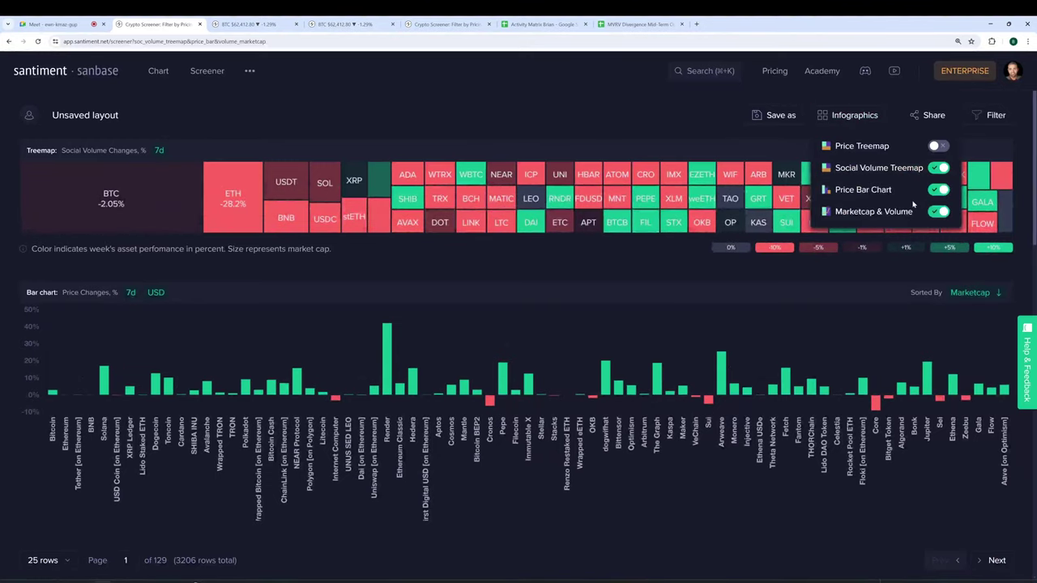
click(938, 212)
click(938, 212)
scroll(578, 211, down, 3)
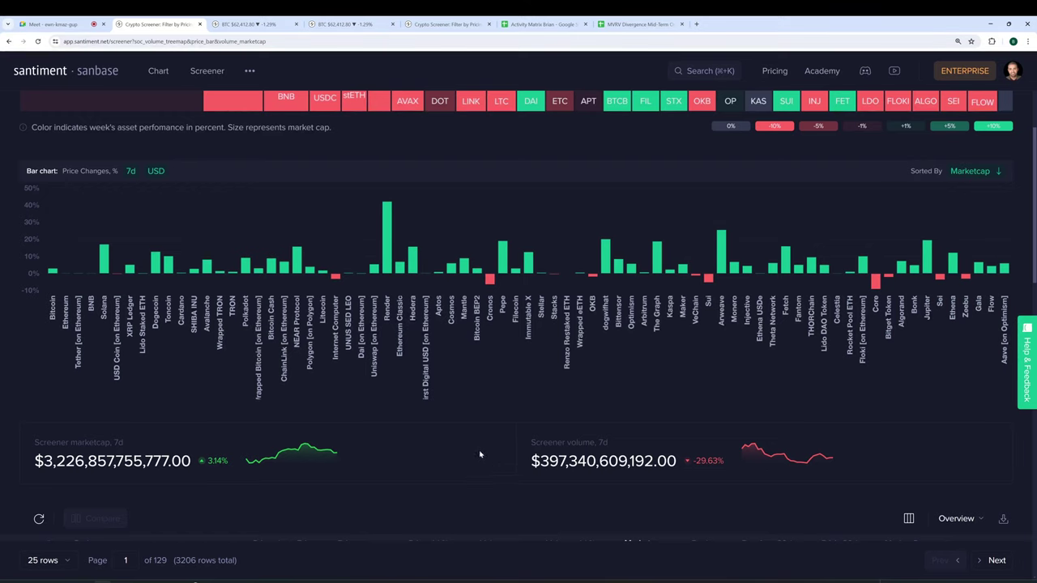
Sort the price bar chart by Price changes
scroll(468, 443, up, 2)
mouse_move(389, 341)
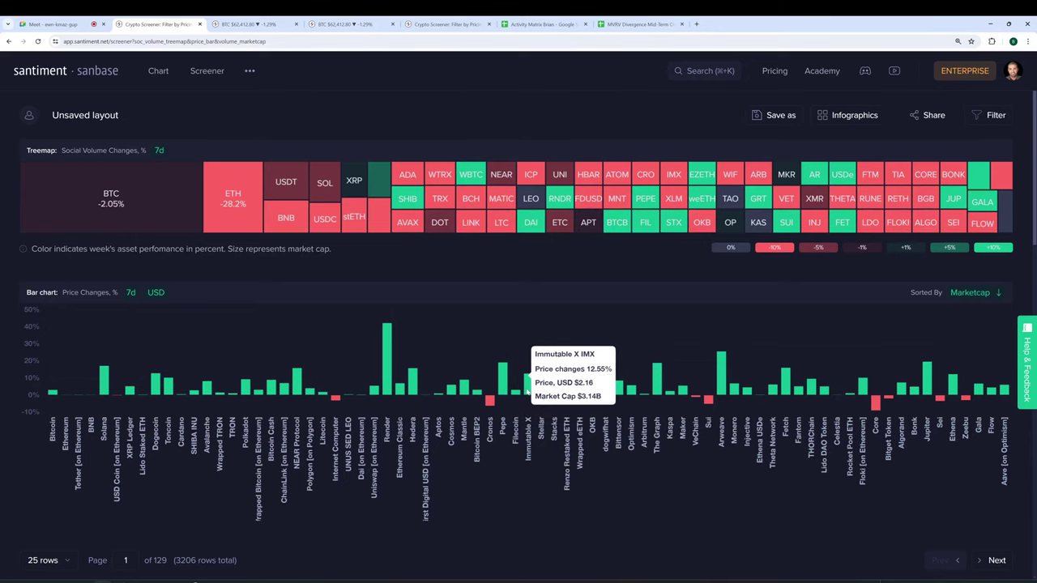
click(974, 295)
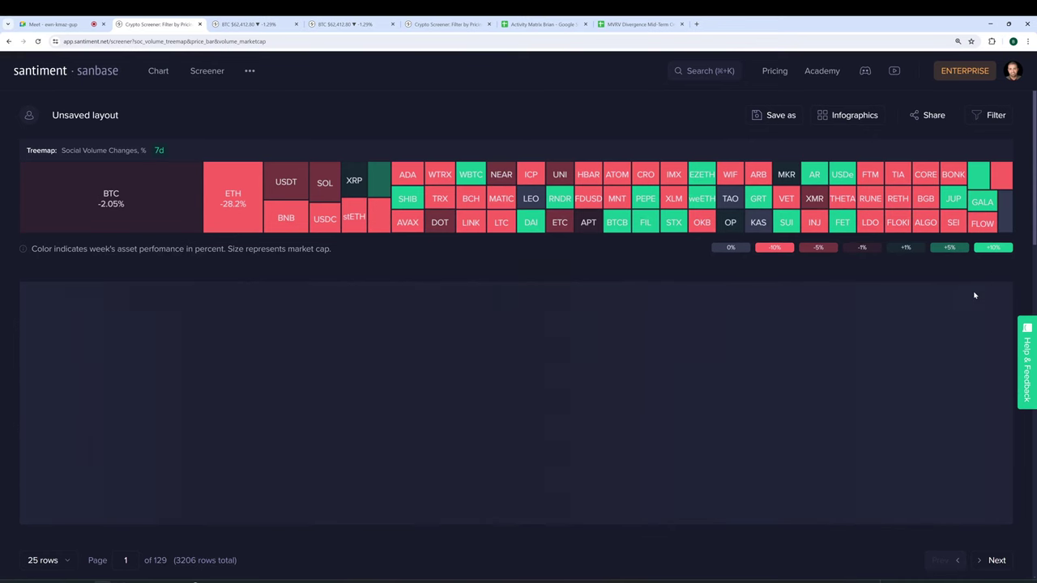
click(975, 293)
Cycle the social volume treemap period from 7d through 30d to 1d
click(159, 152)
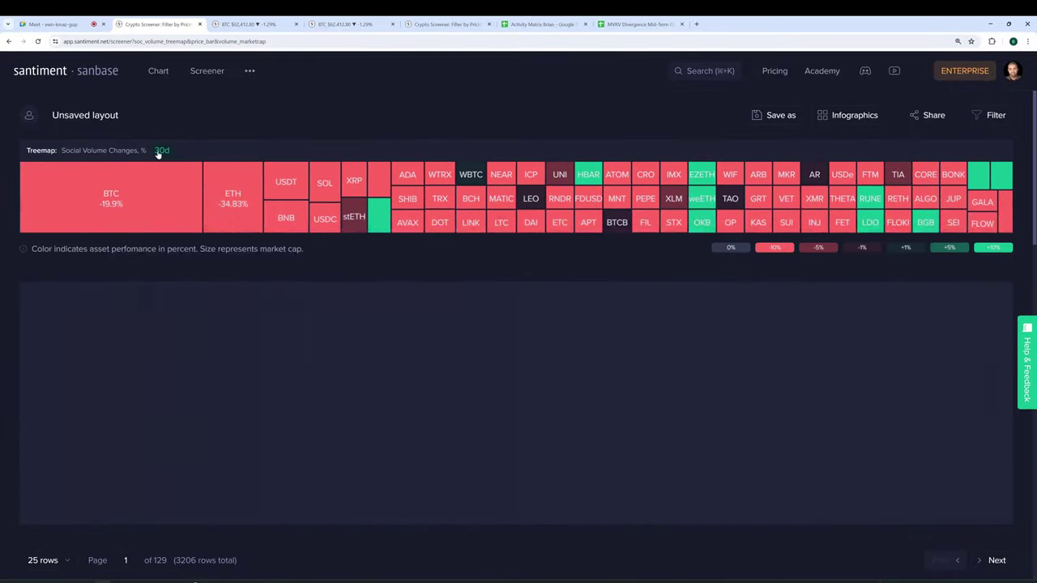
click(159, 152)
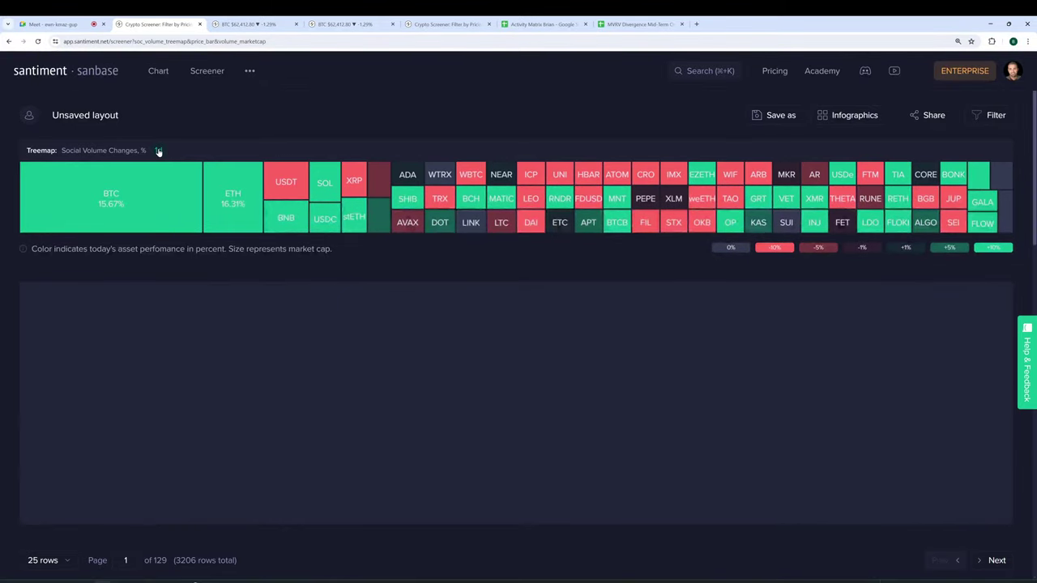
scroll(238, 317, down, 5)
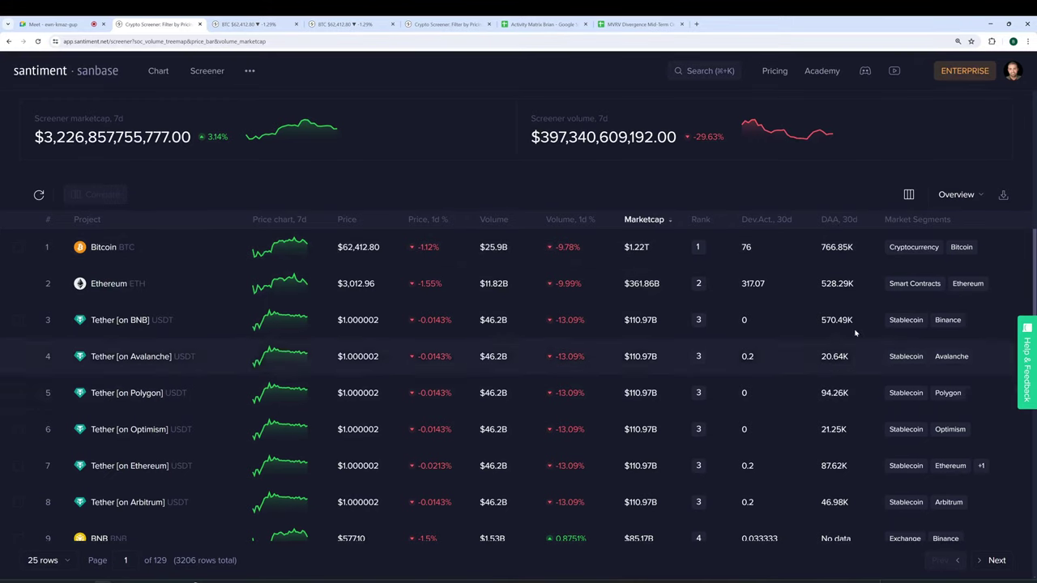
Open the asset table's column settings to view the active columns
click(909, 195)
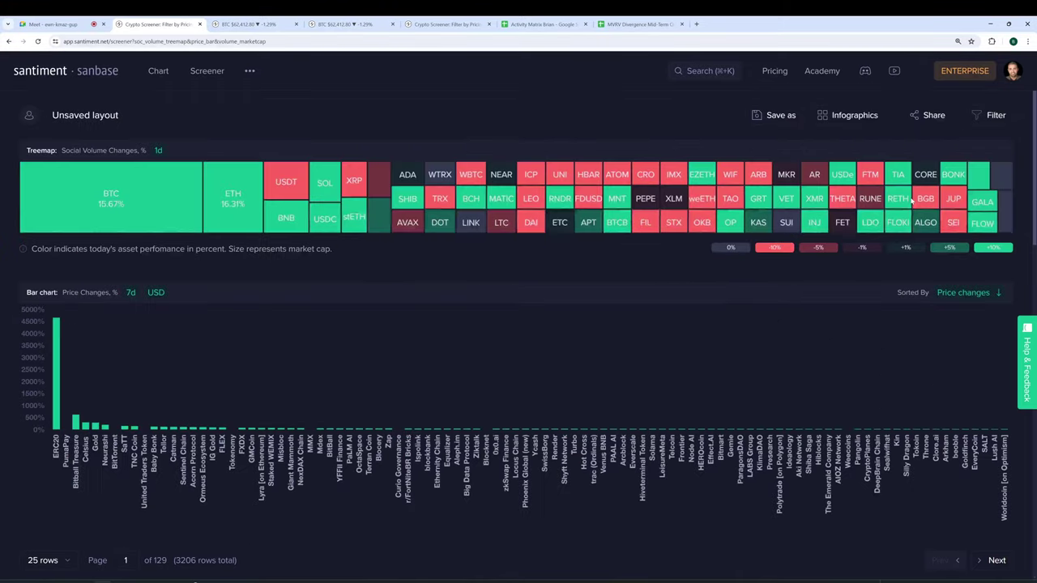
scroll(861, 448, up, 3)
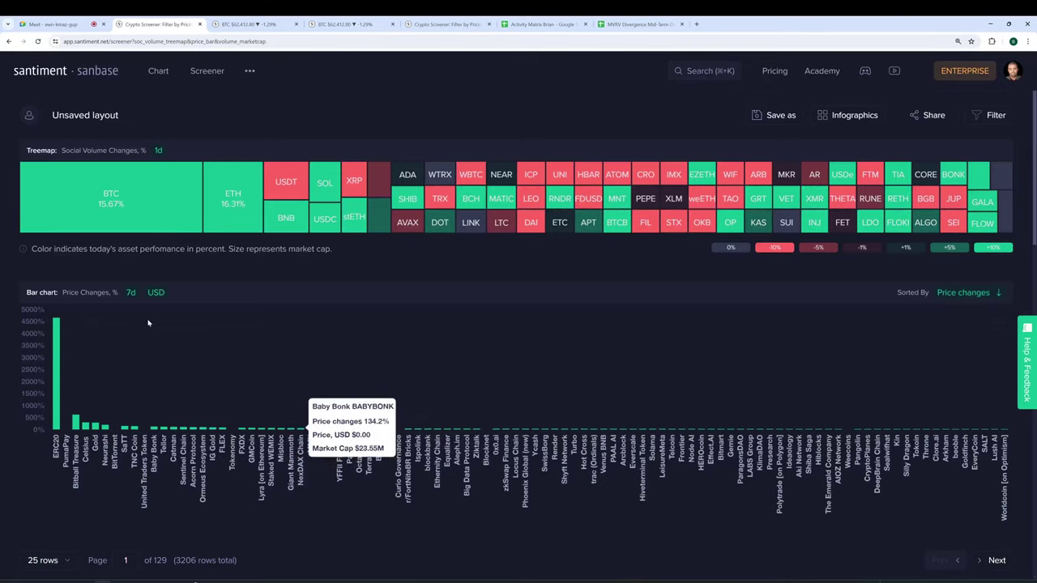
Scroll through the Financial, Social, Derivatives and On-chain column groups without changes
scroll(786, 508, down, 5)
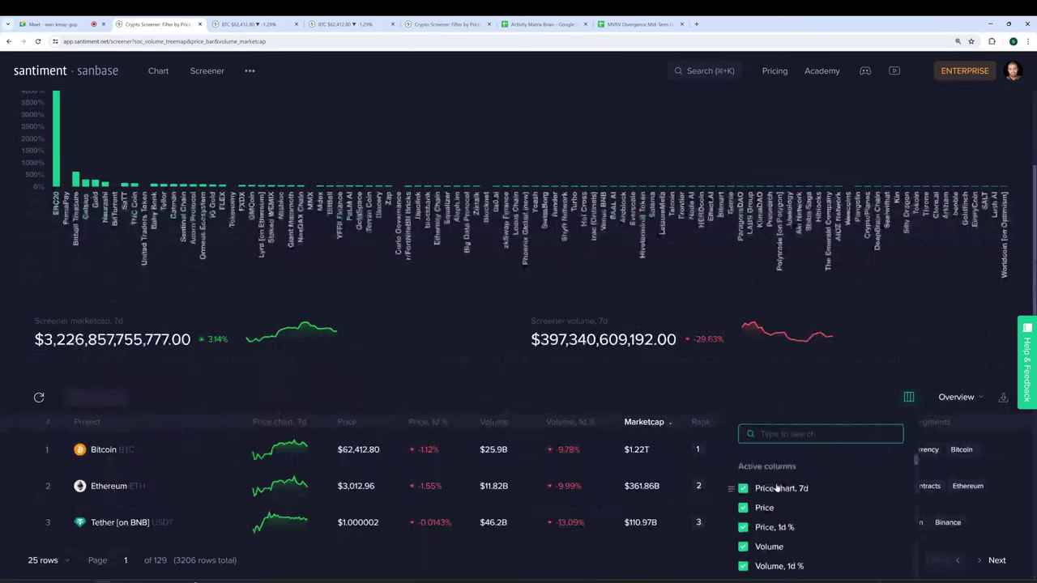
scroll(799, 394, down, 5)
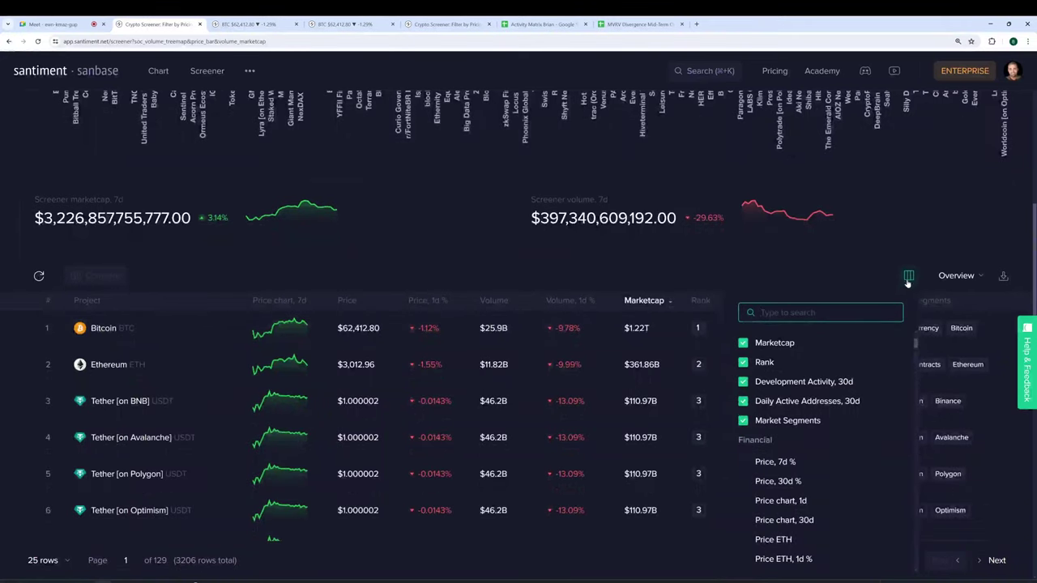
scroll(818, 433, down, 10)
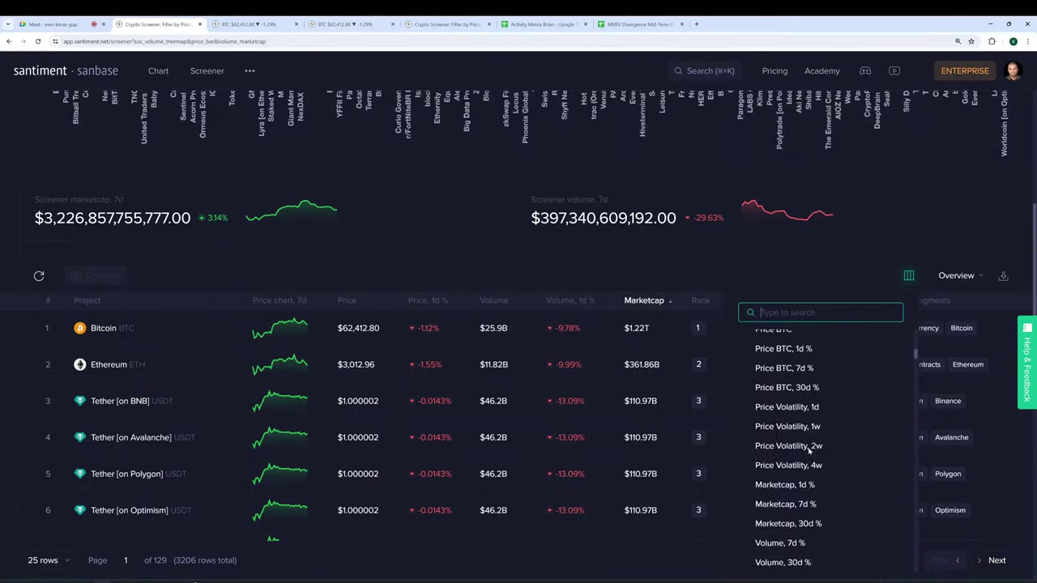
scroll(807, 446, down, 10)
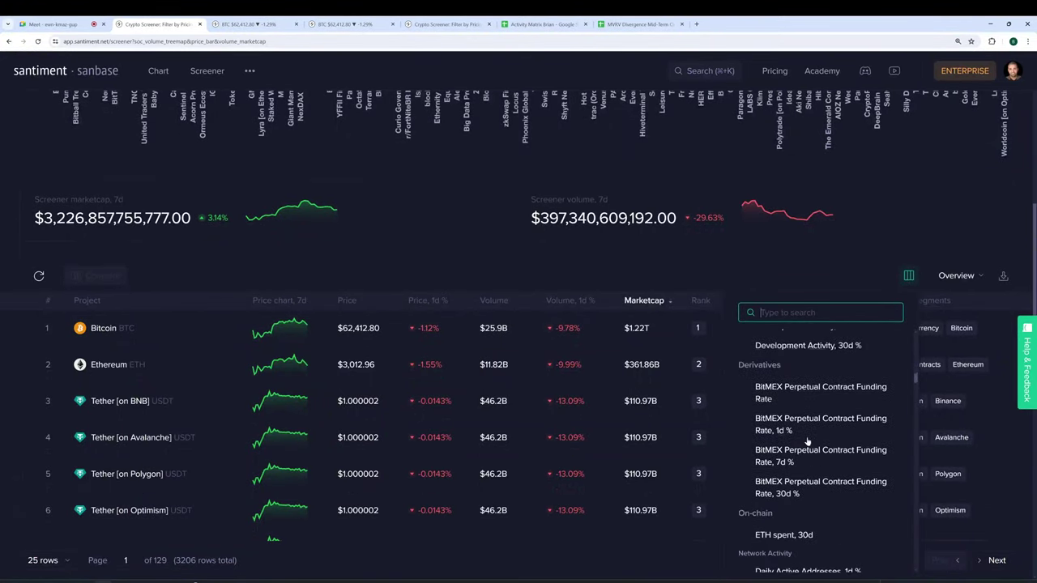
scroll(804, 438, down, 10)
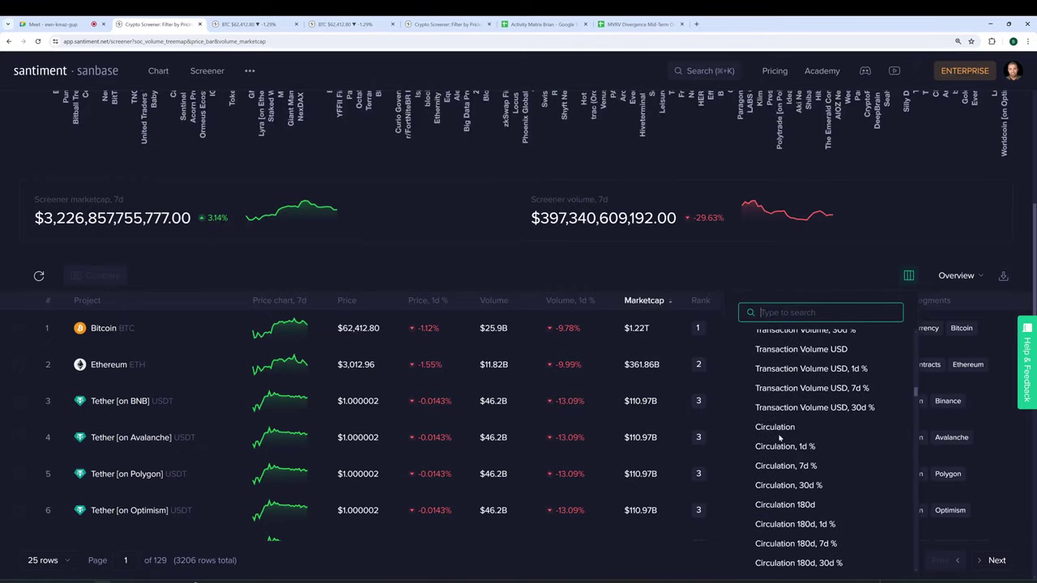
scroll(790, 369, up, 20)
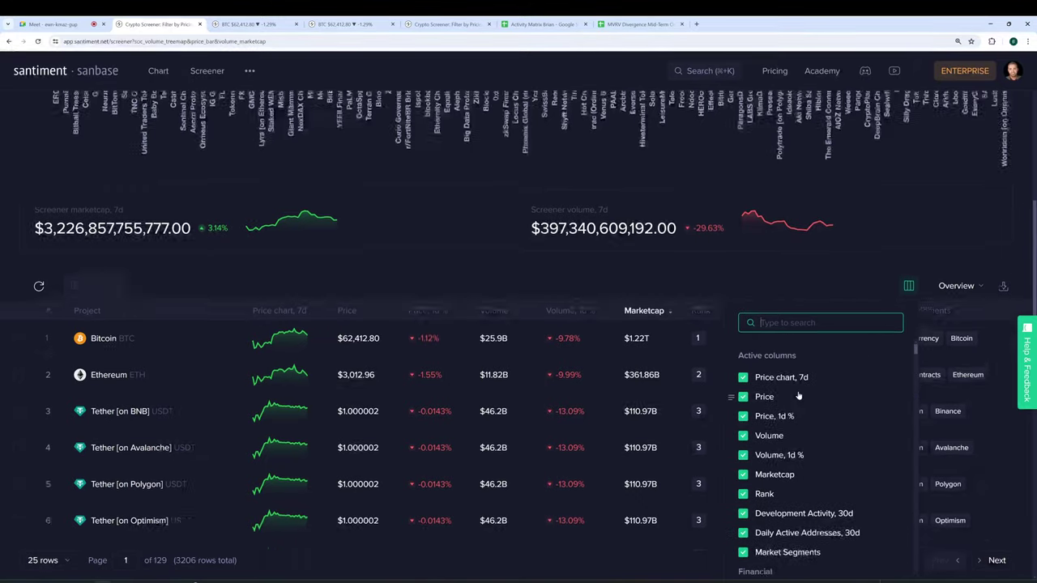
scroll(783, 431, down, 5)
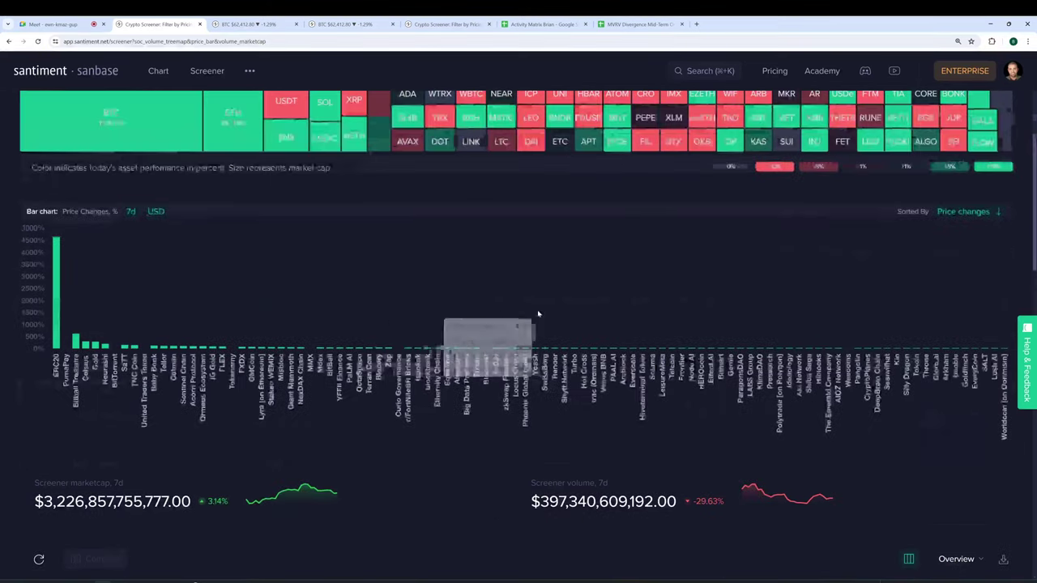
On the Bitcoin chart page, search 'mai' under Save > Load and load the Main layout
scroll(430, 315, up, 5)
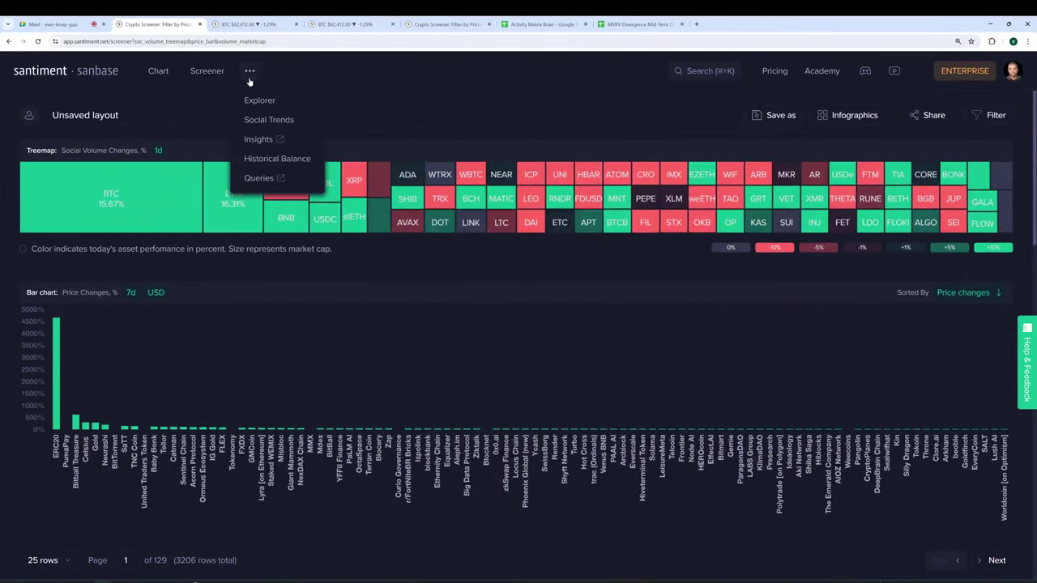
click(237, 24)
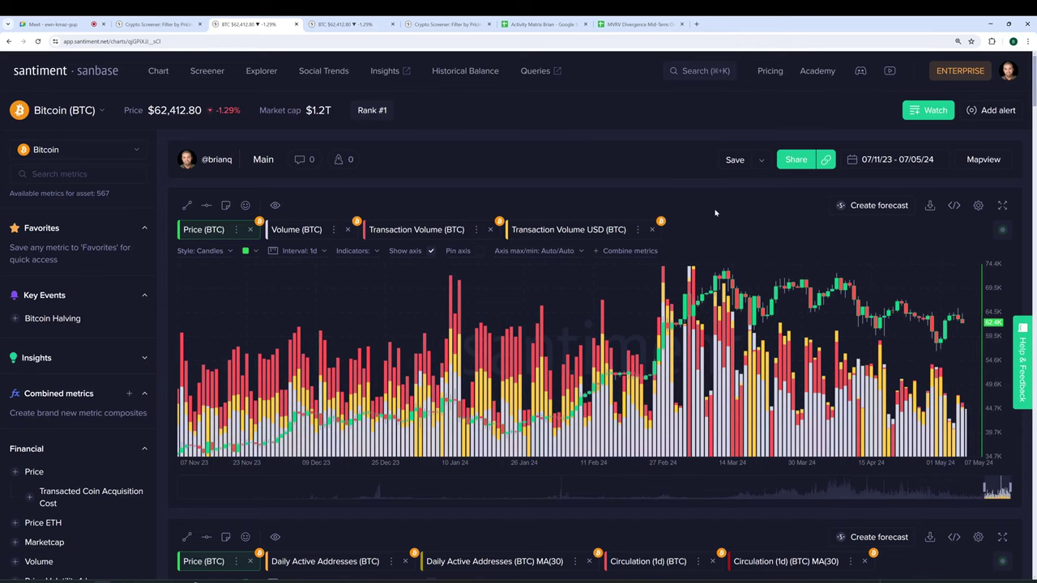
click(761, 162)
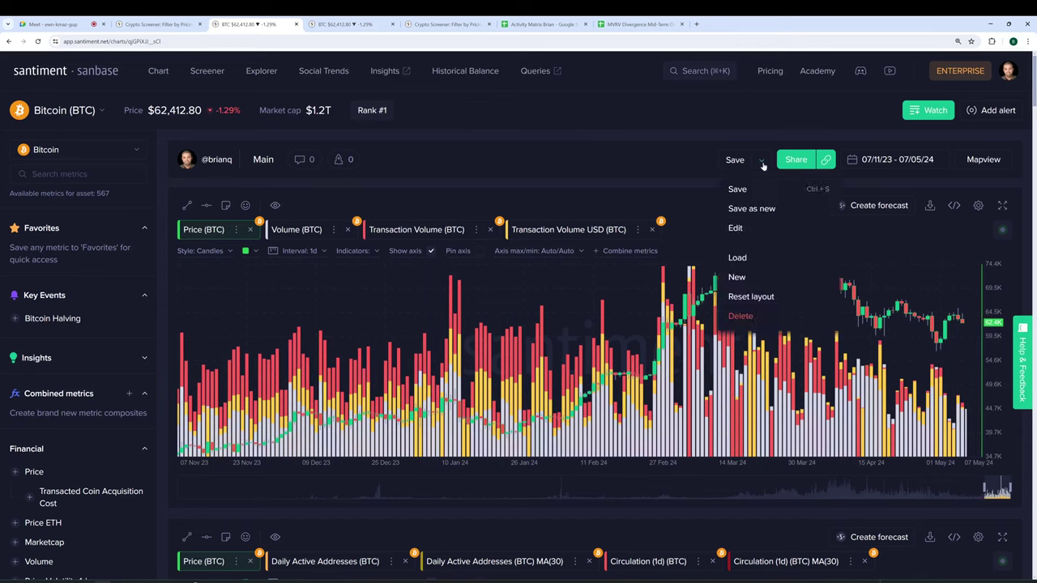
click(737, 257)
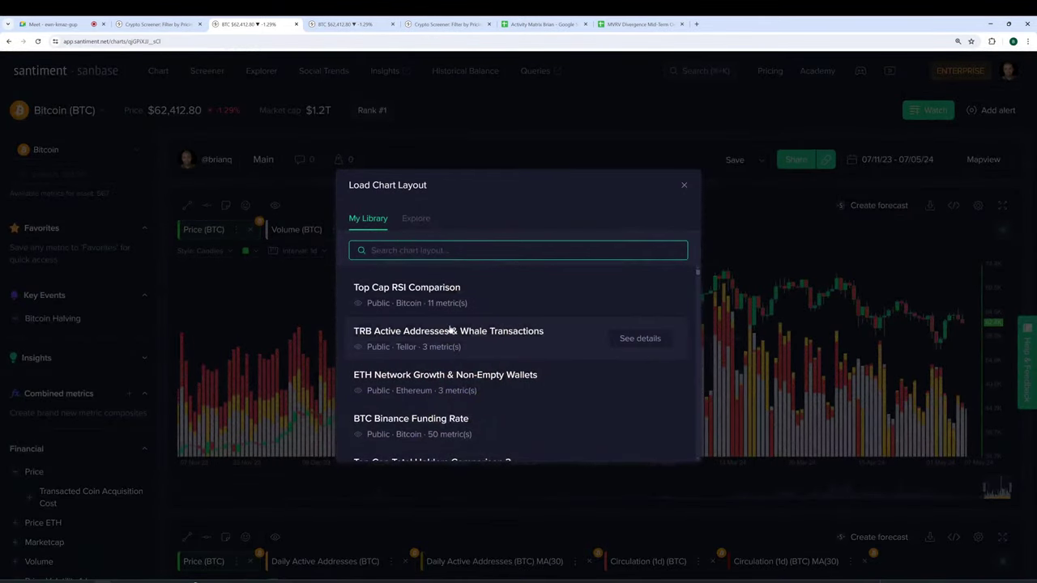
scroll(456, 317, down, 10)
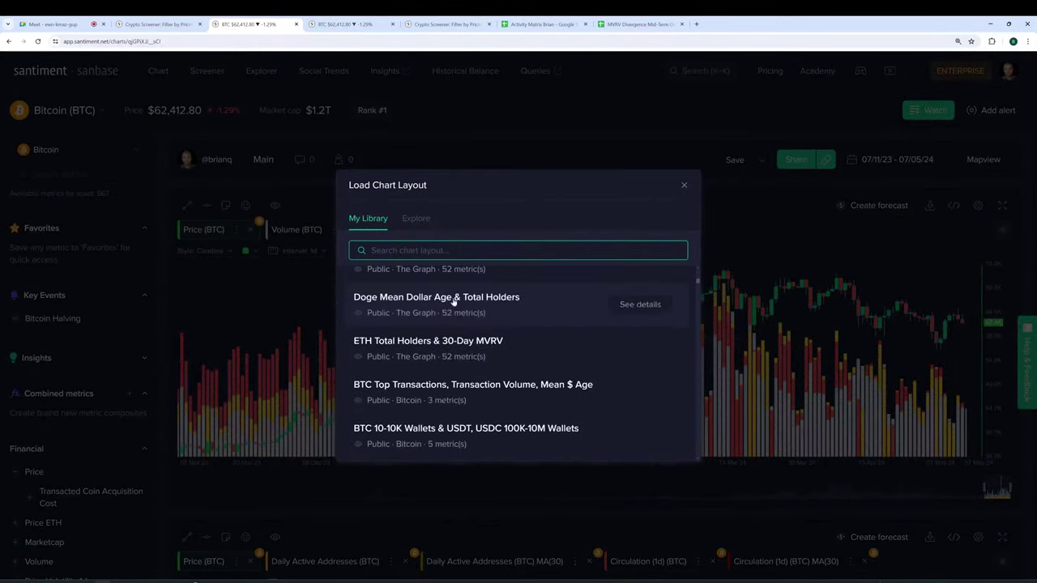
text(mai)
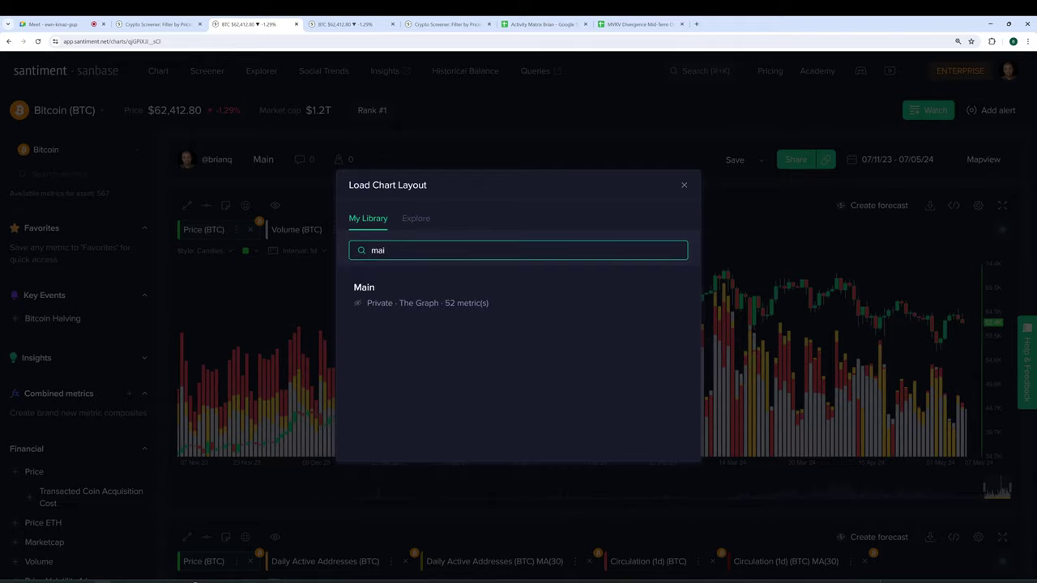
click(433, 288)
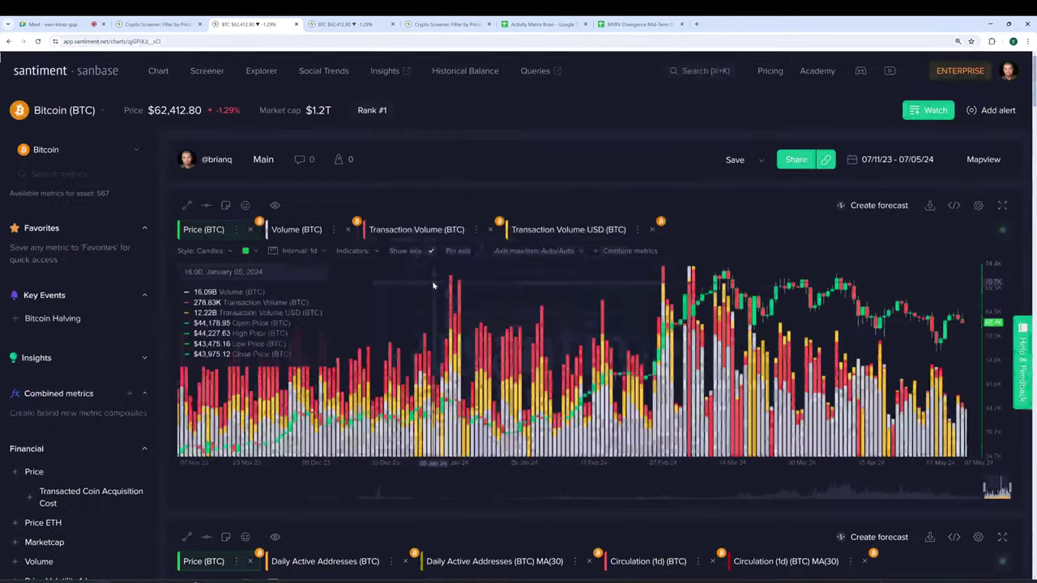
Save the Main chart layout again with Public left on
click(256, 160)
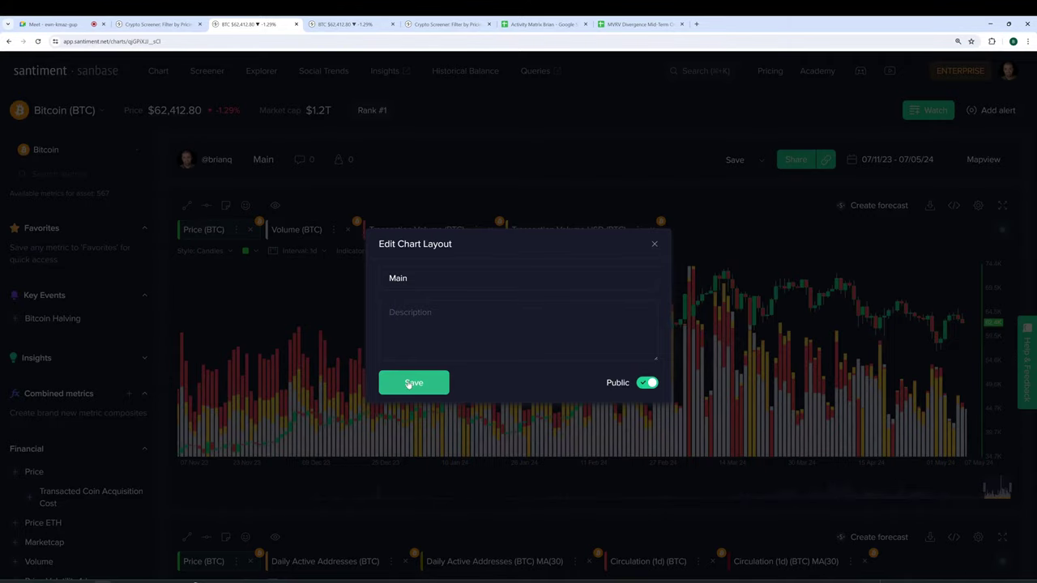
click(413, 383)
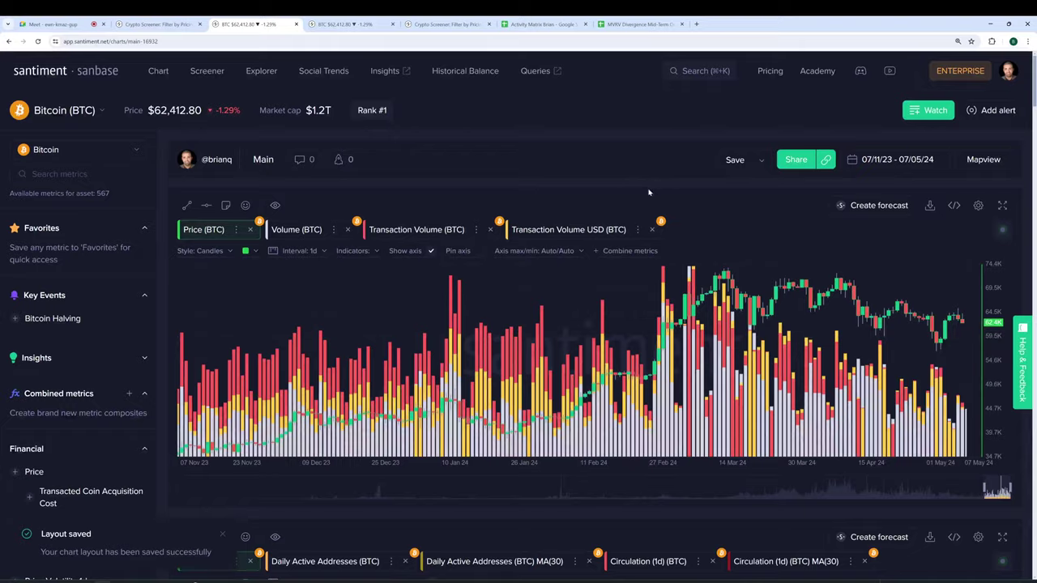
Delete MVRV Ratio (Z score) (BTC), leaving the 30d and 365d intraday ratios
scroll(721, 365, down, 1)
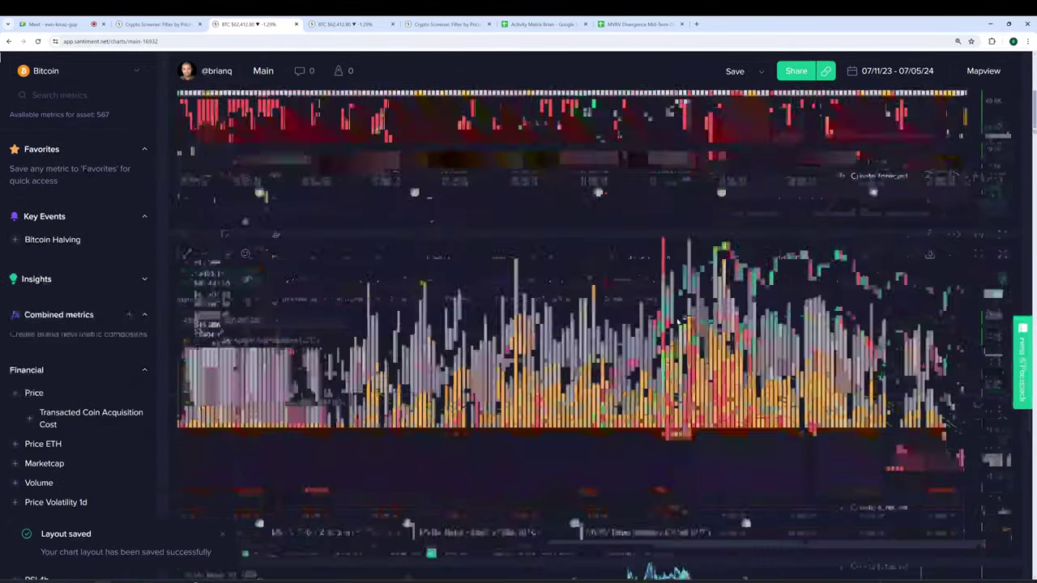
scroll(672, 331, down, 10)
scroll(671, 331, up, 10)
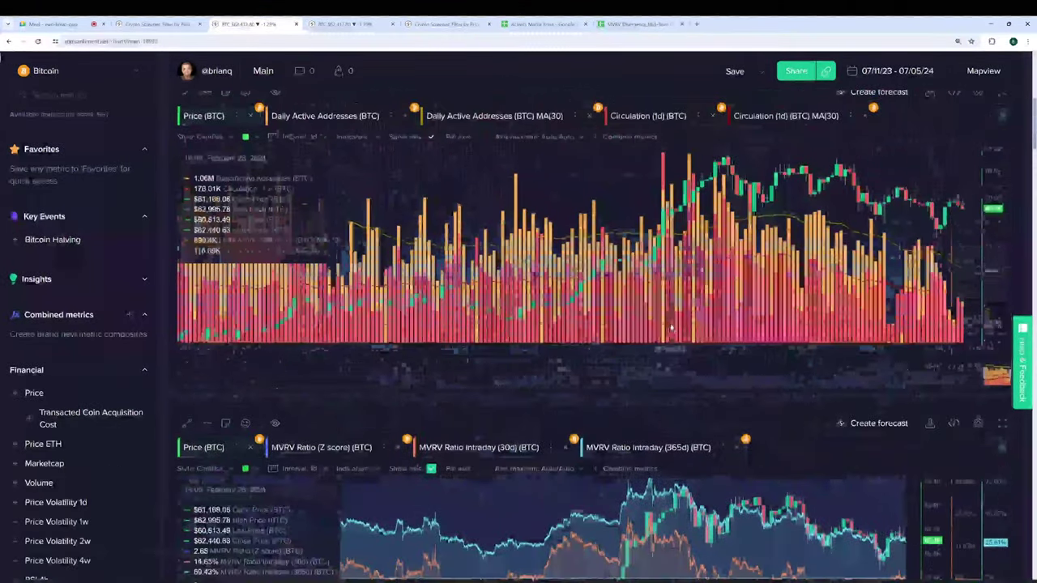
scroll(673, 329, up, 6)
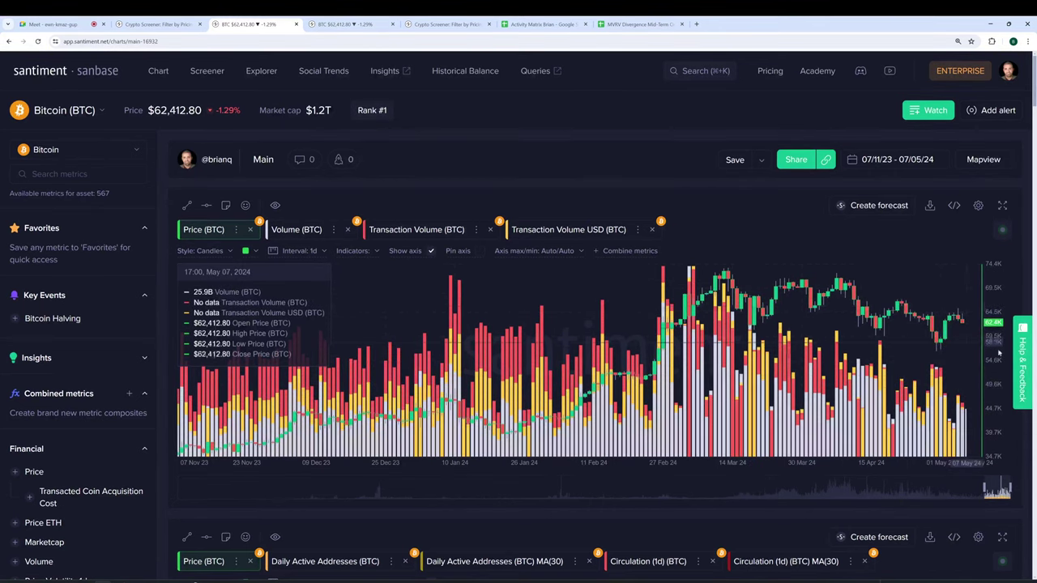
scroll(827, 283, down, 2)
scroll(827, 283, down, 4)
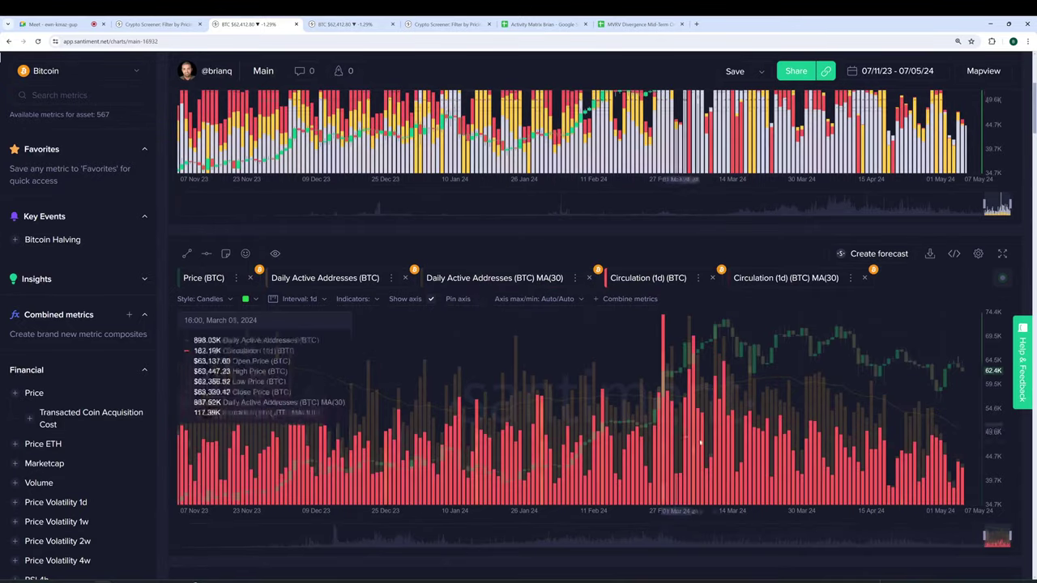
scroll(567, 365, down, 4)
scroll(403, 299, down, 3)
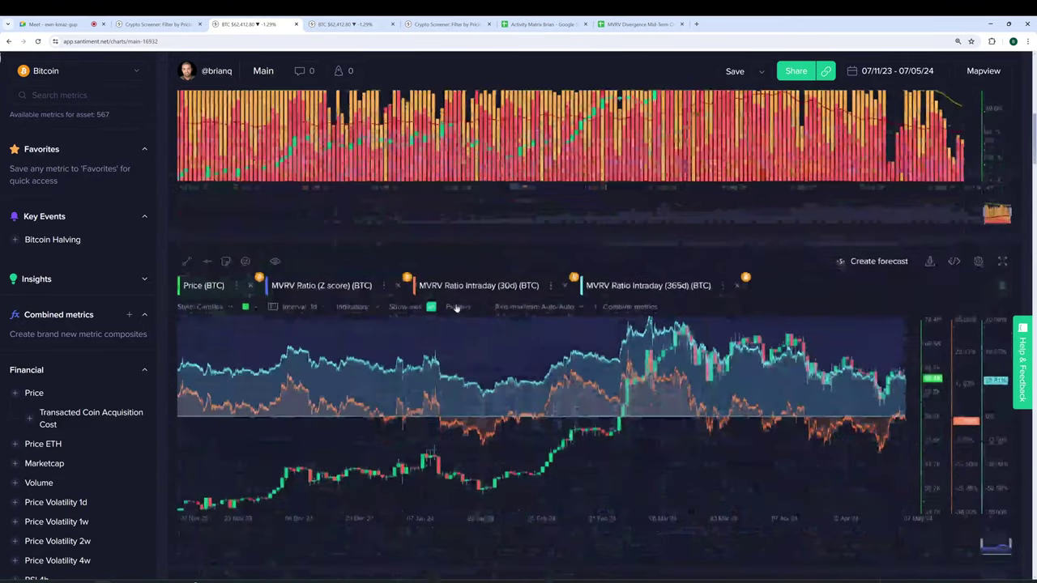
click(398, 286)
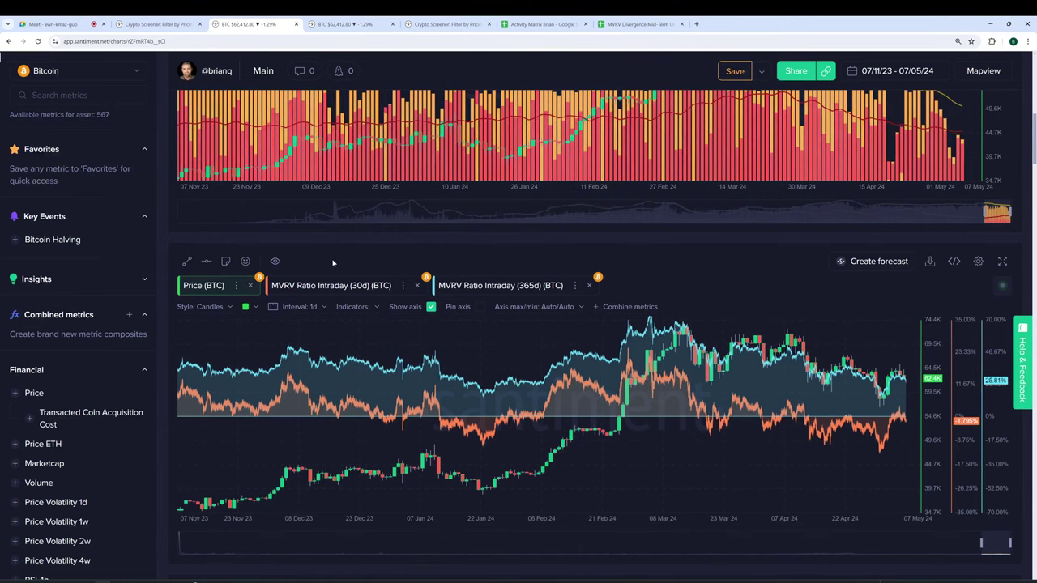
click(374, 289)
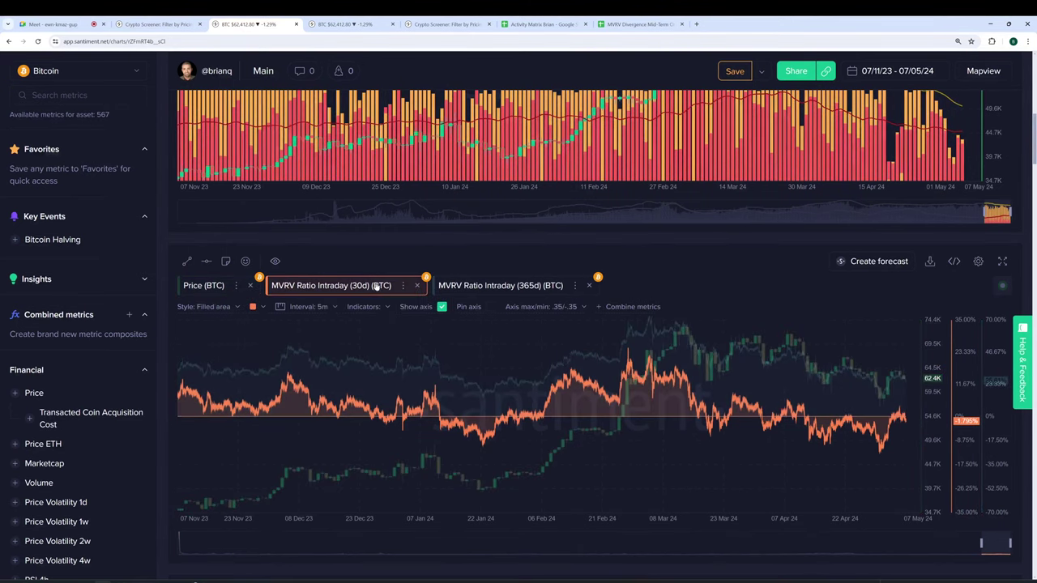
scroll(377, 288, up, 8)
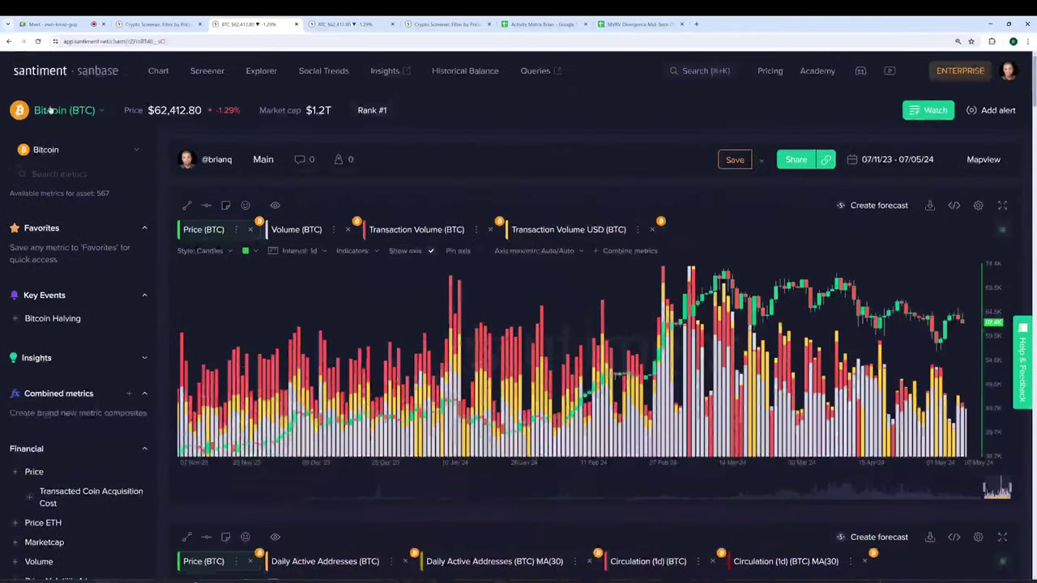
click(52, 111)
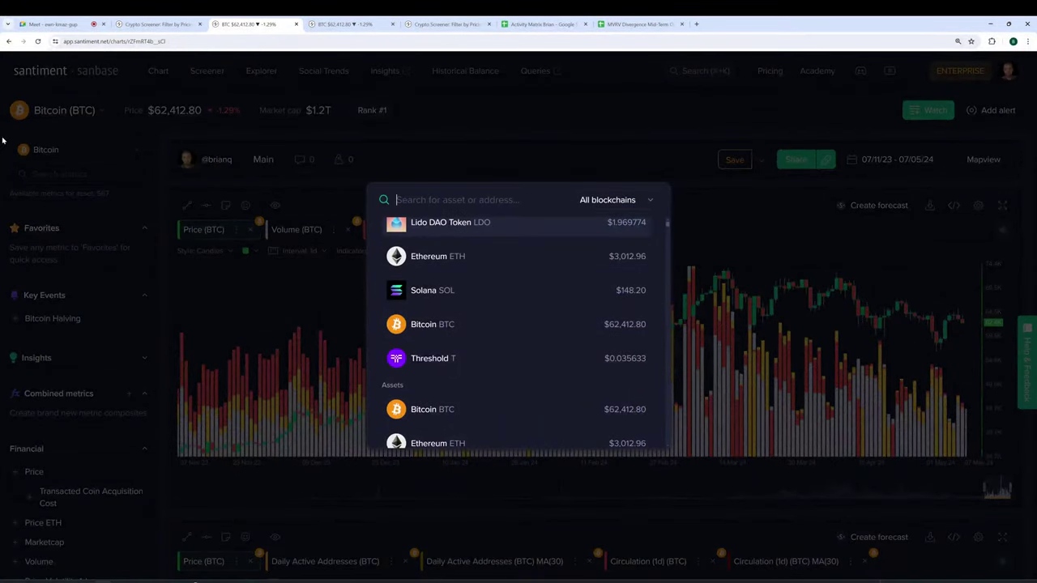
scroll(549, 322, down, 10)
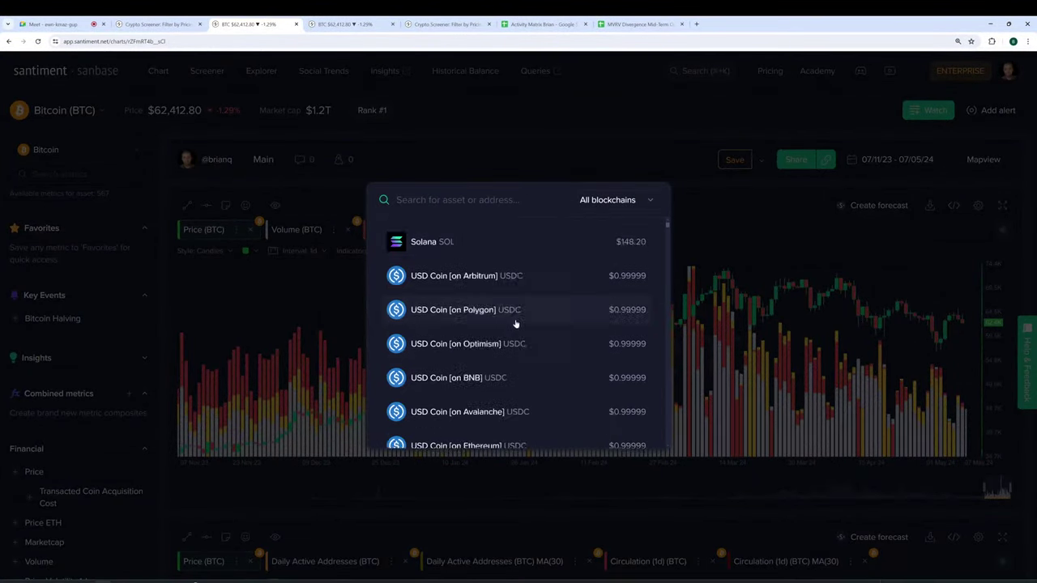
scroll(520, 317, up, 6)
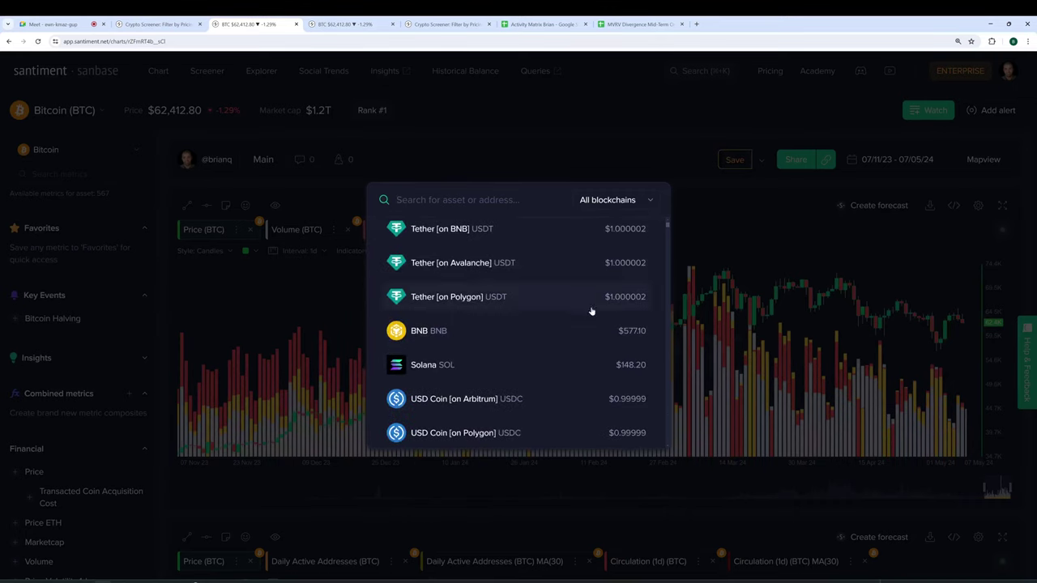
scroll(597, 308, up, 5)
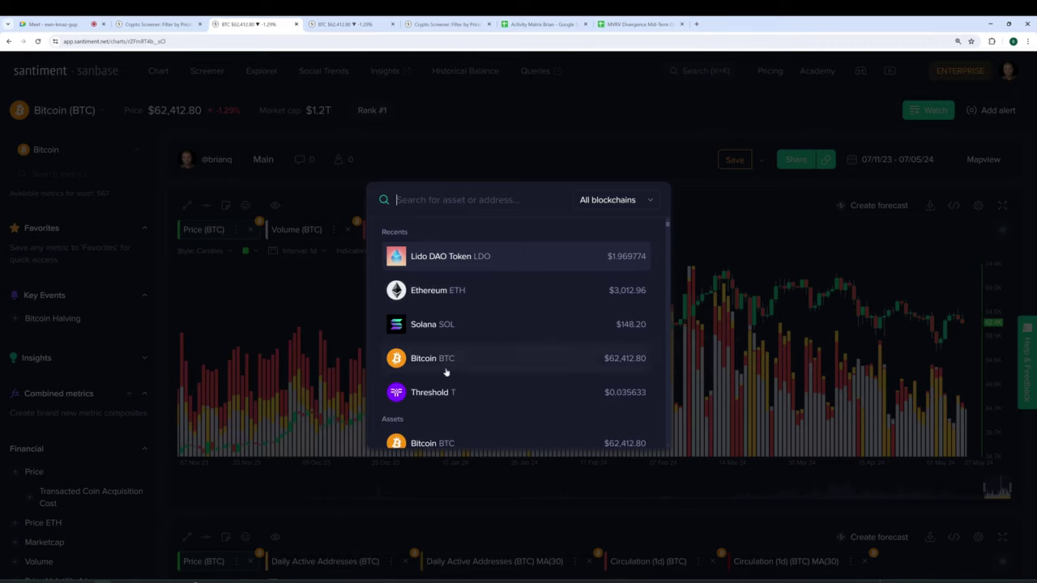
scroll(487, 372, down, 4)
scroll(543, 376, down, 6)
scroll(525, 365, down, 2)
scroll(527, 356, down, 2)
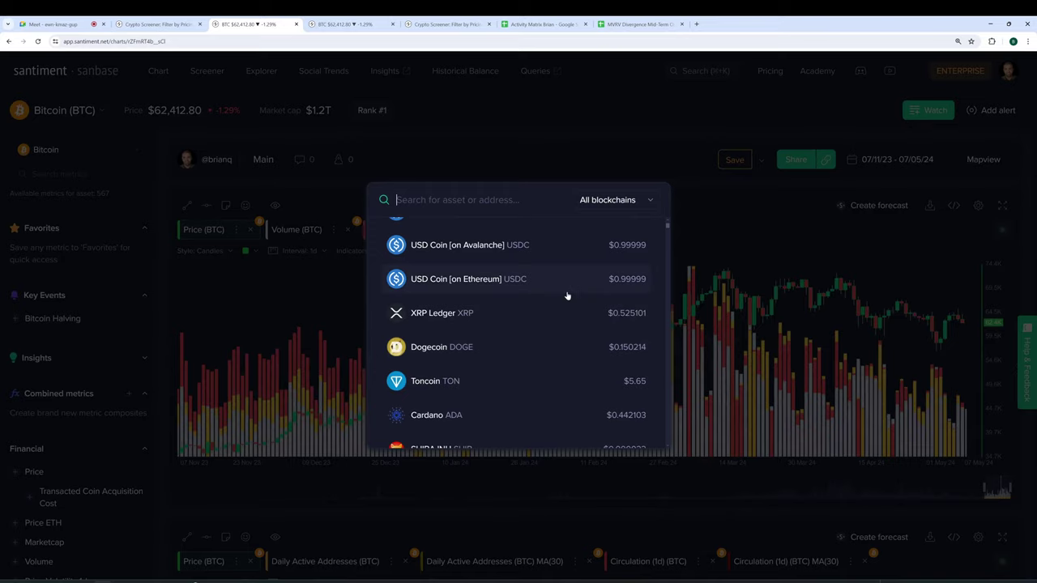
click(712, 222)
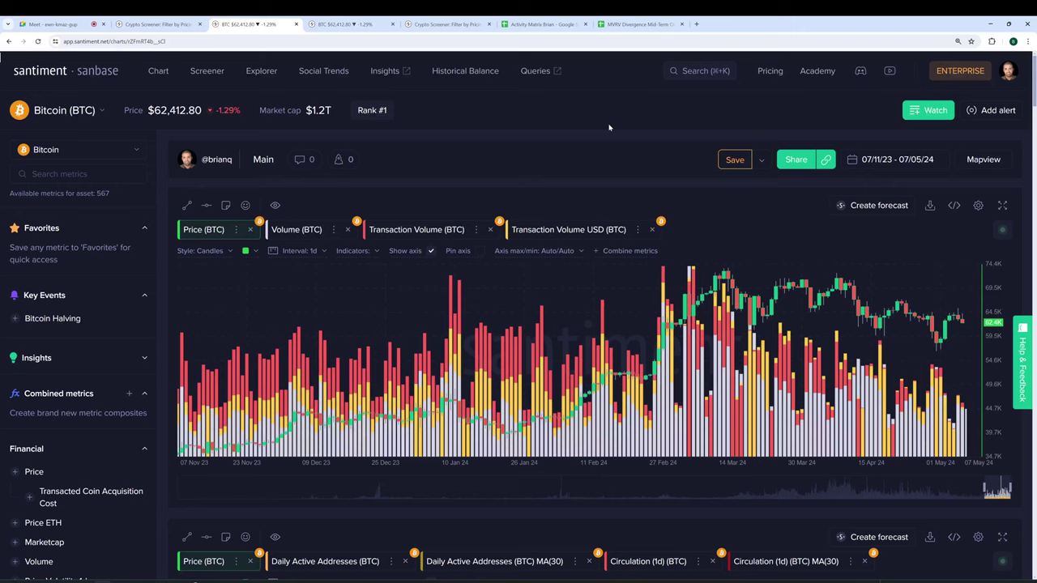
Highlight the MVRV Ratio Intraday (30d) (BTC) series via its legend chip
scroll(690, 134, down, 3)
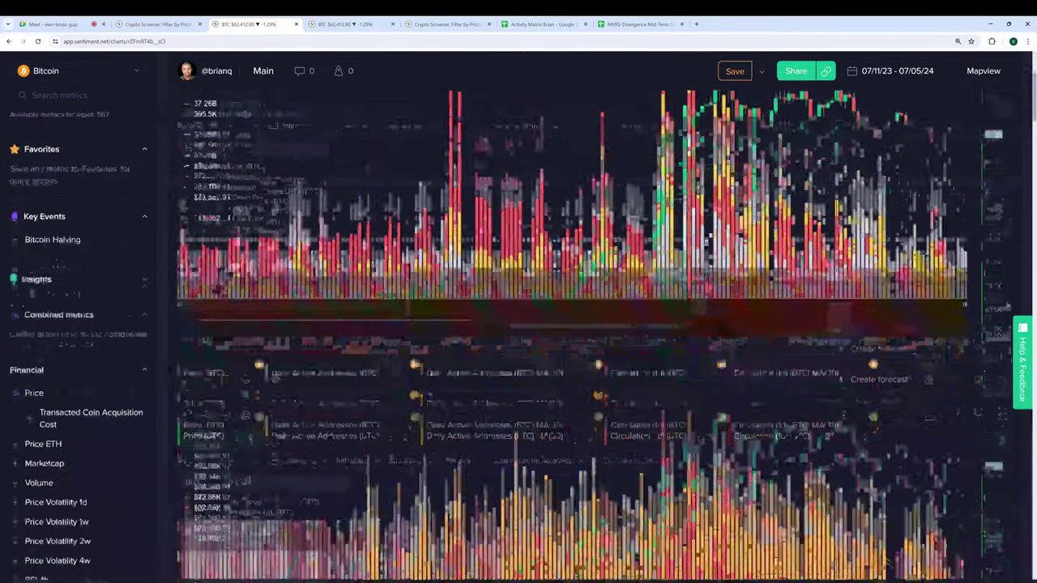
scroll(754, 260, down, 1)
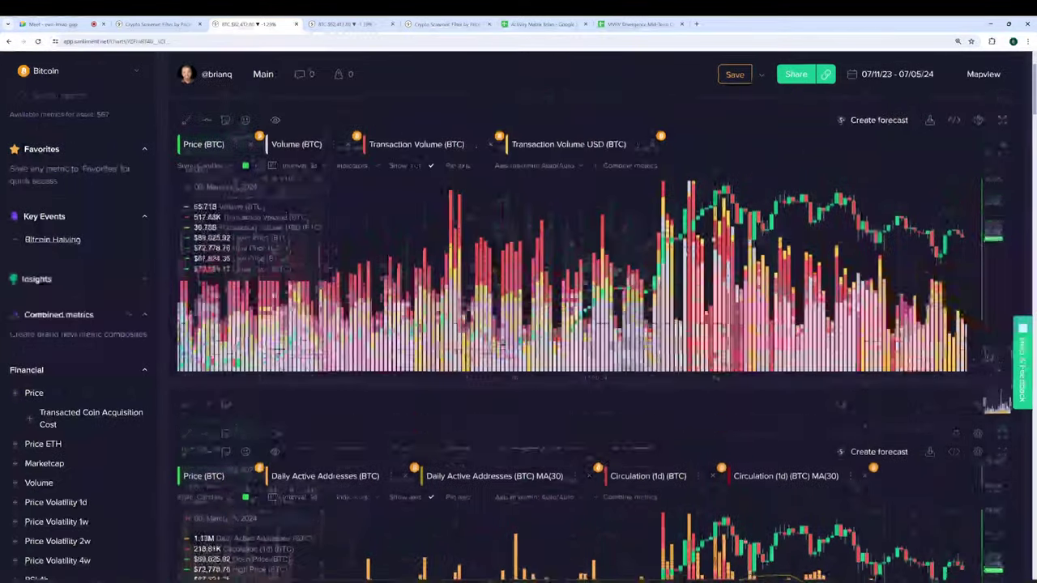
scroll(746, 268, down, 3)
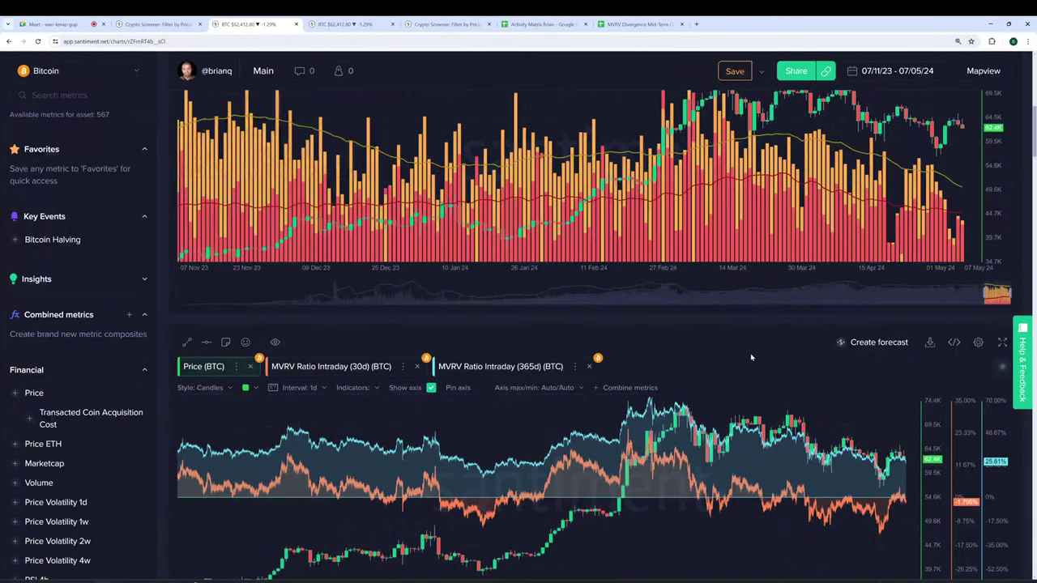
scroll(750, 355, down, 2)
click(331, 204)
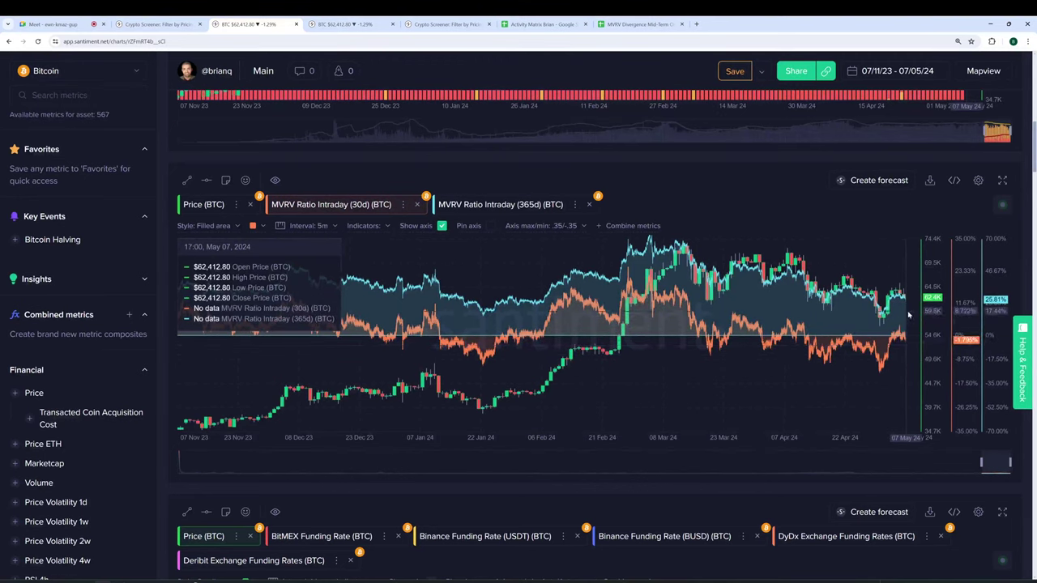
click(331, 204)
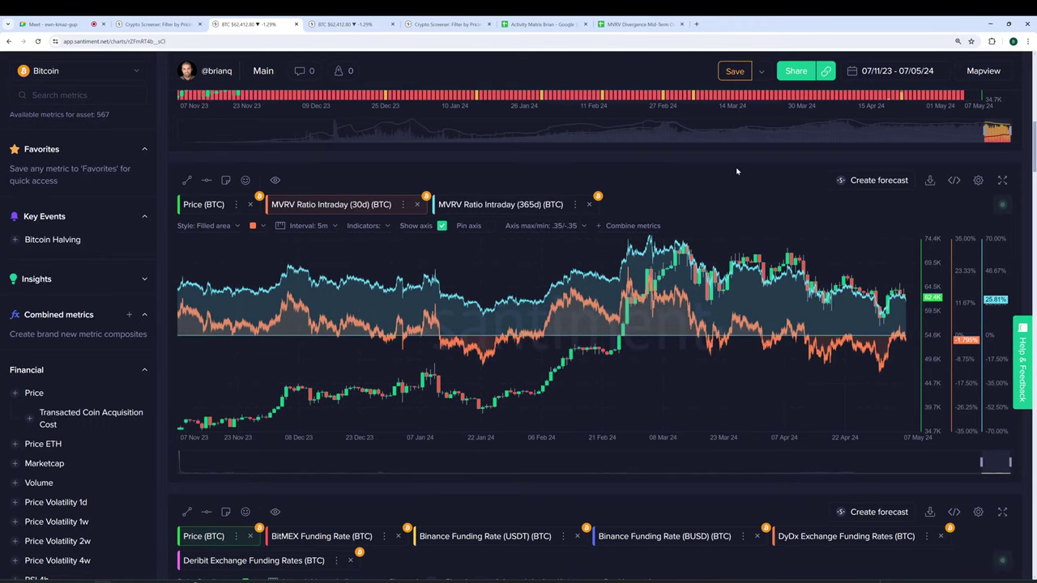
scroll(725, 181, down, 2)
scroll(733, 184, down, 2)
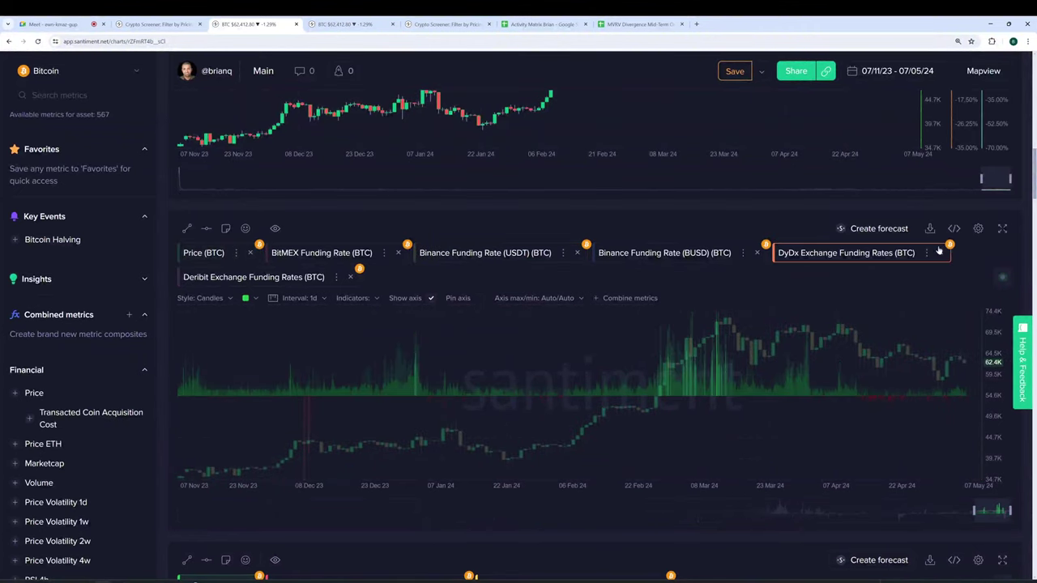
click(1009, 233)
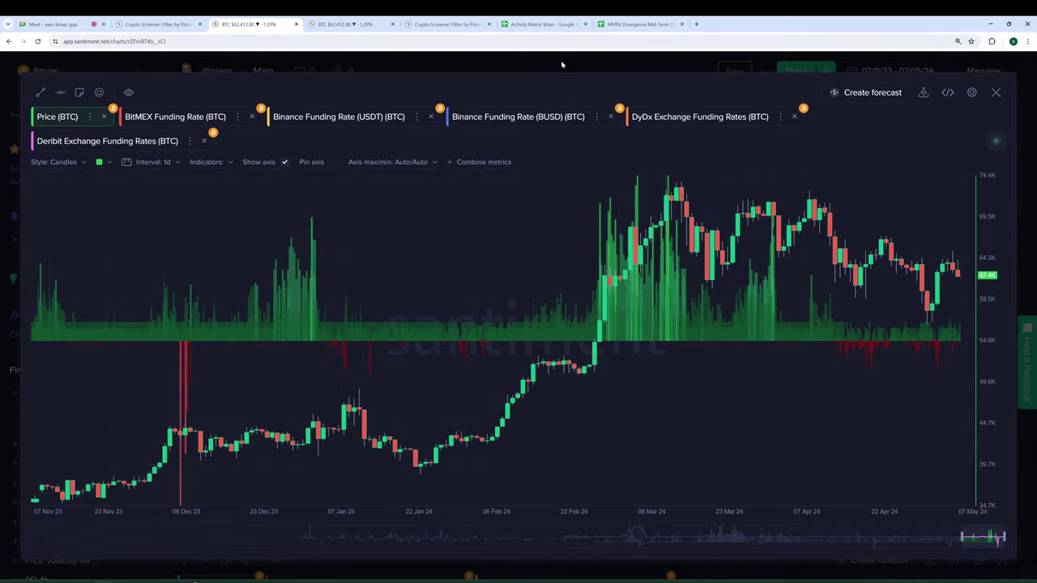
click(564, 66)
scroll(647, 166, down, 4)
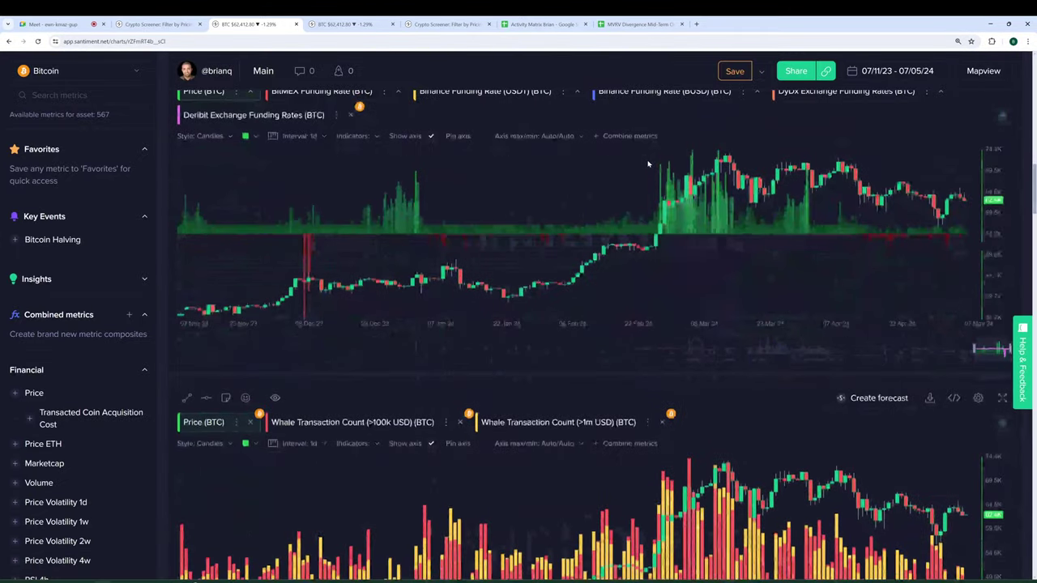
scroll(996, 189, up, 3)
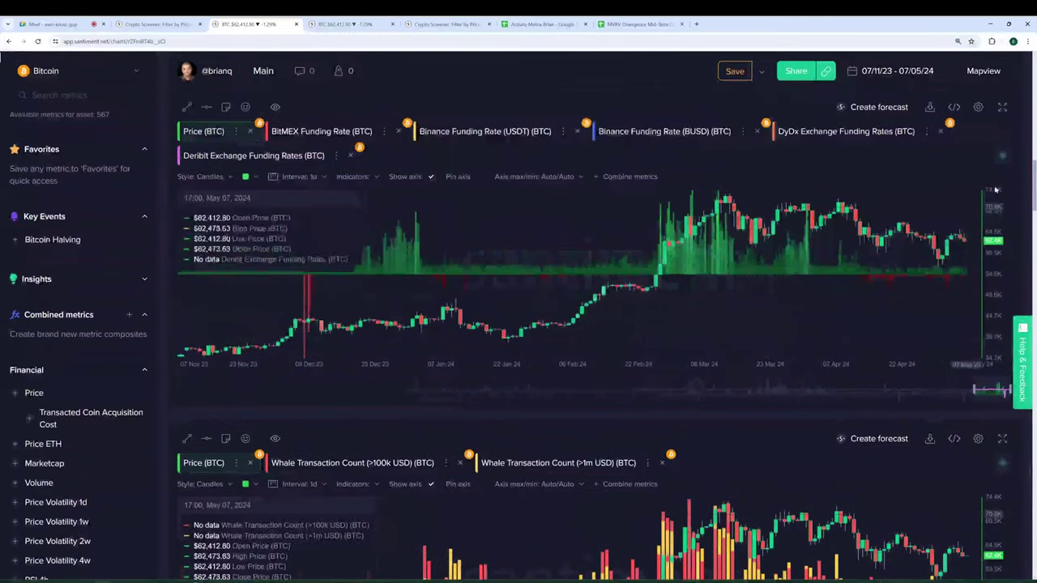
click(1007, 114)
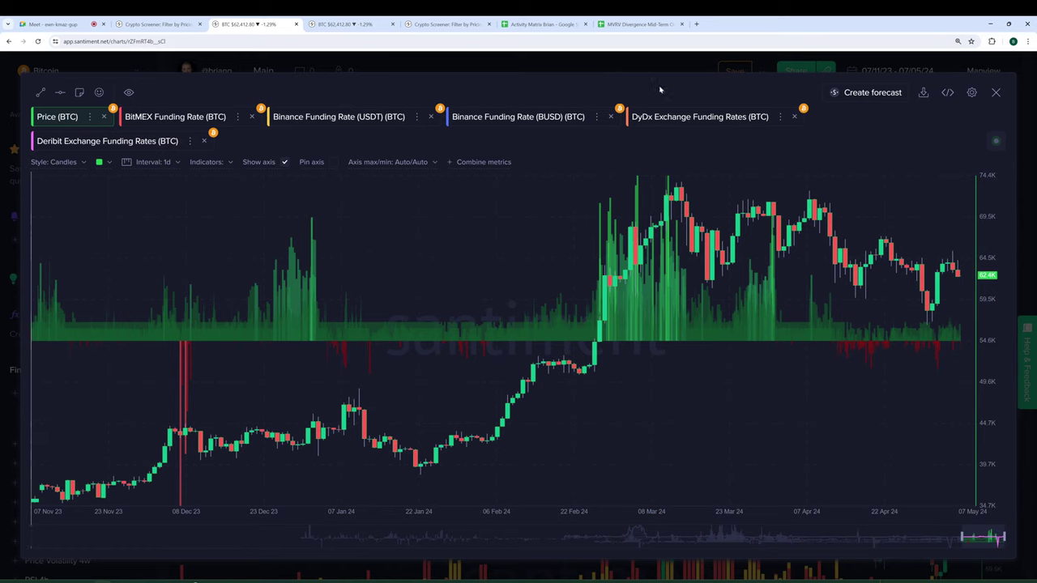
click(591, 67)
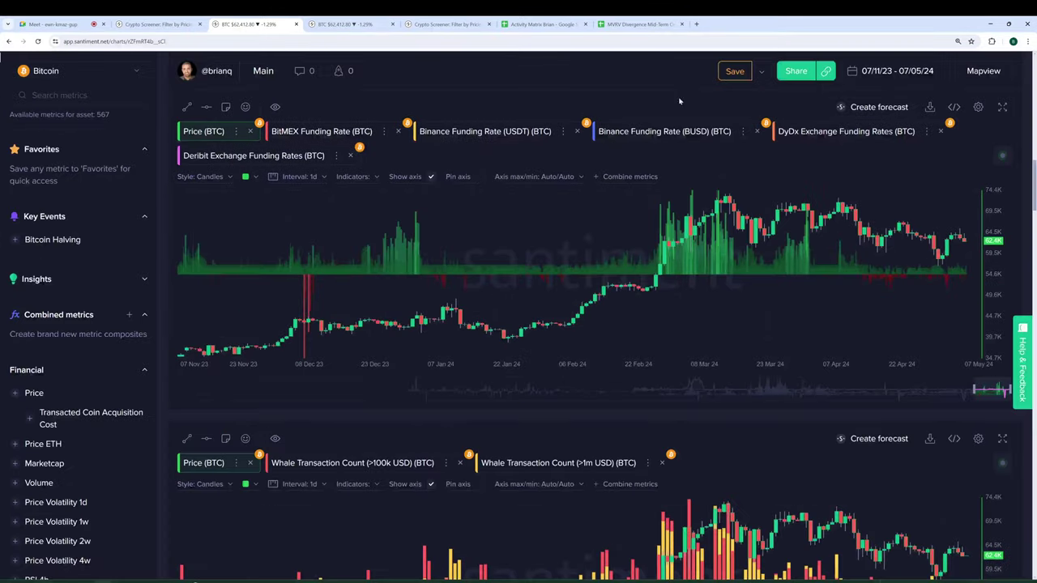
Isolate the [1 - 10) coins line on the BTC Supply Distribution by addresses chart
scroll(714, 157, down, 3)
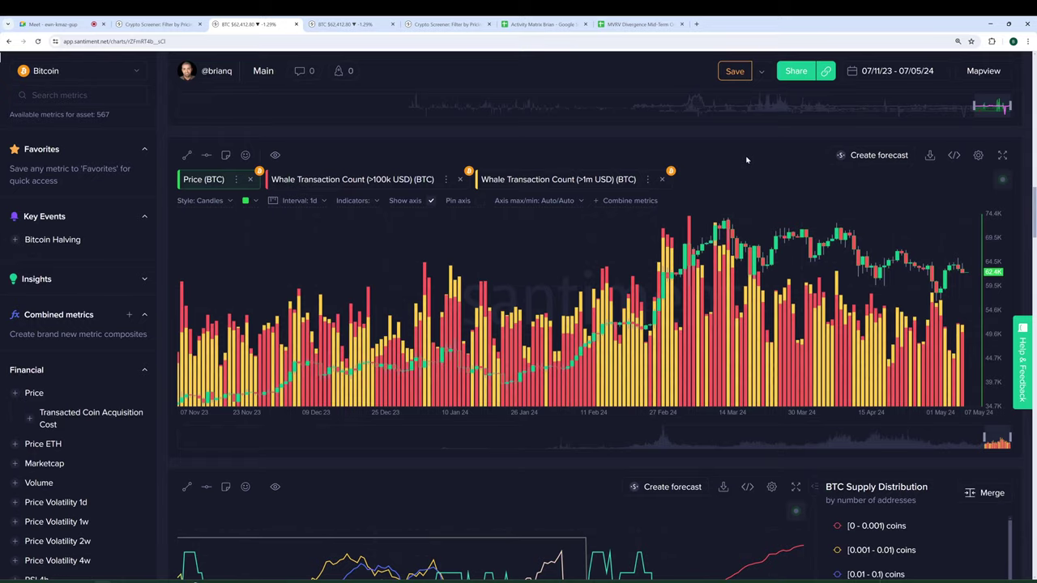
scroll(725, 195, down, 3)
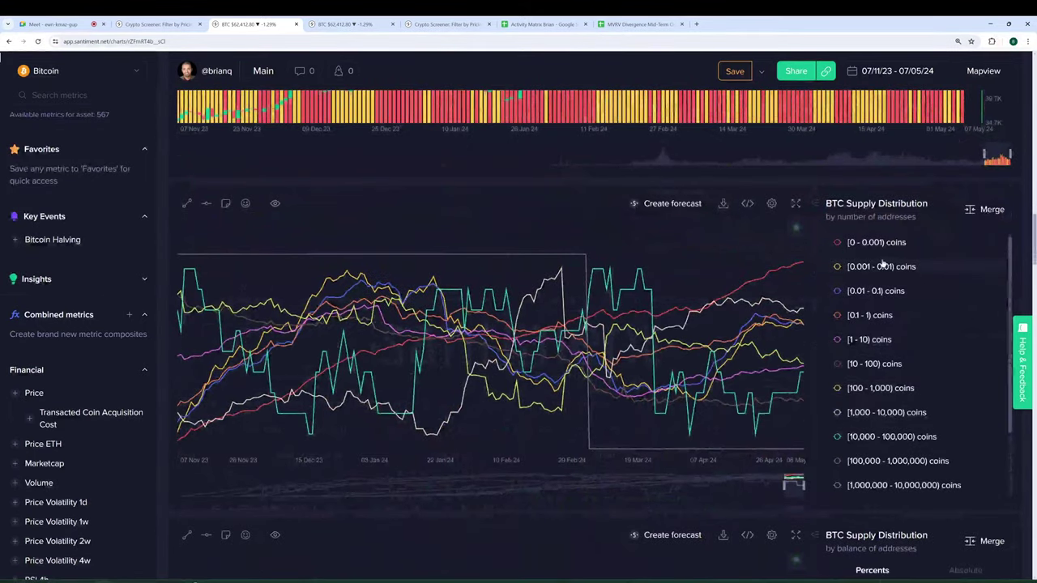
click(885, 344)
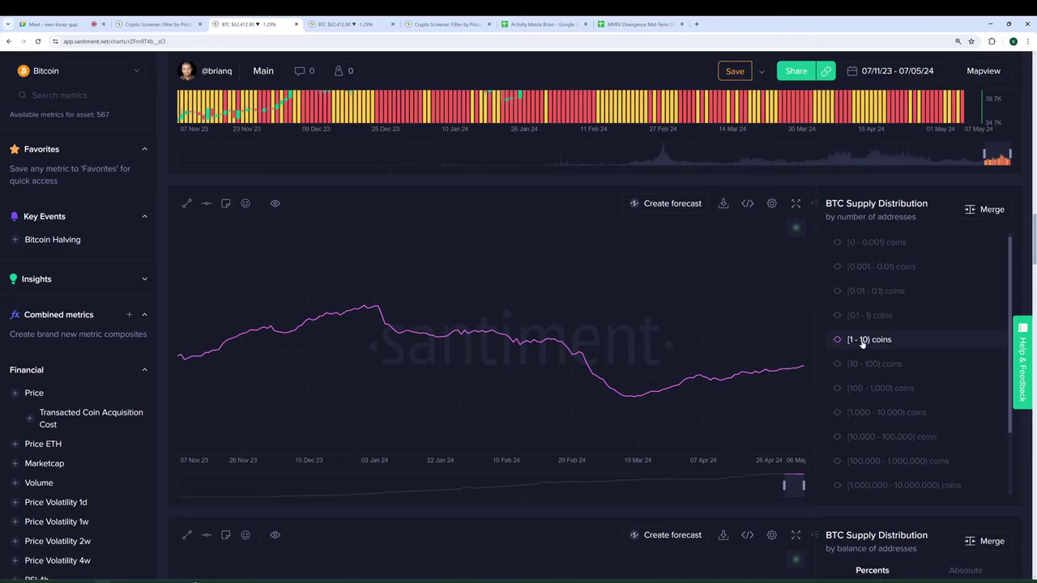
mouse_move(643, 370)
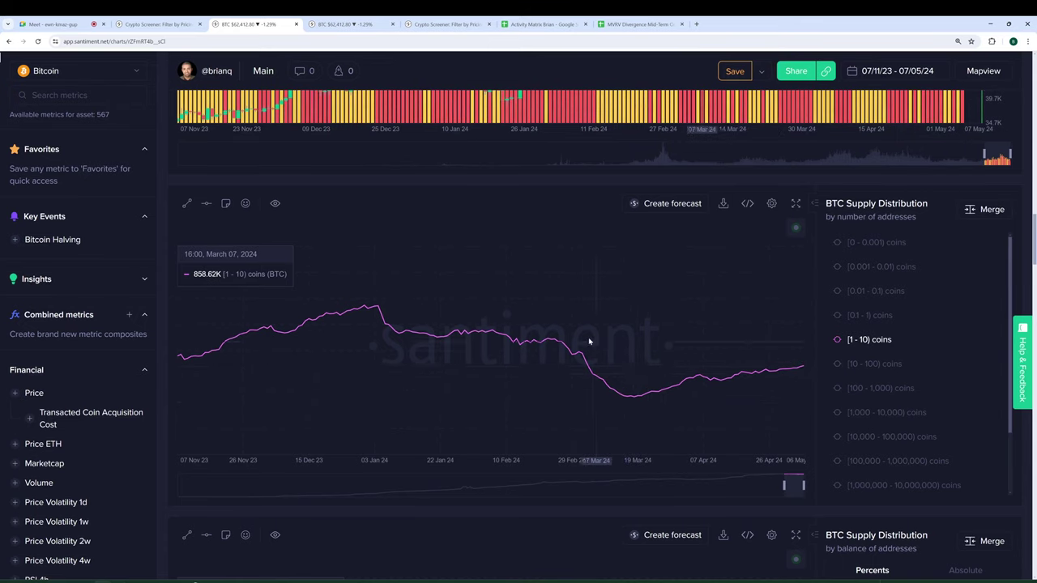
Filter the BTC Supply Distribution by balance chart to just the [100 - 1,000) coins % line
scroll(587, 341, down, 3)
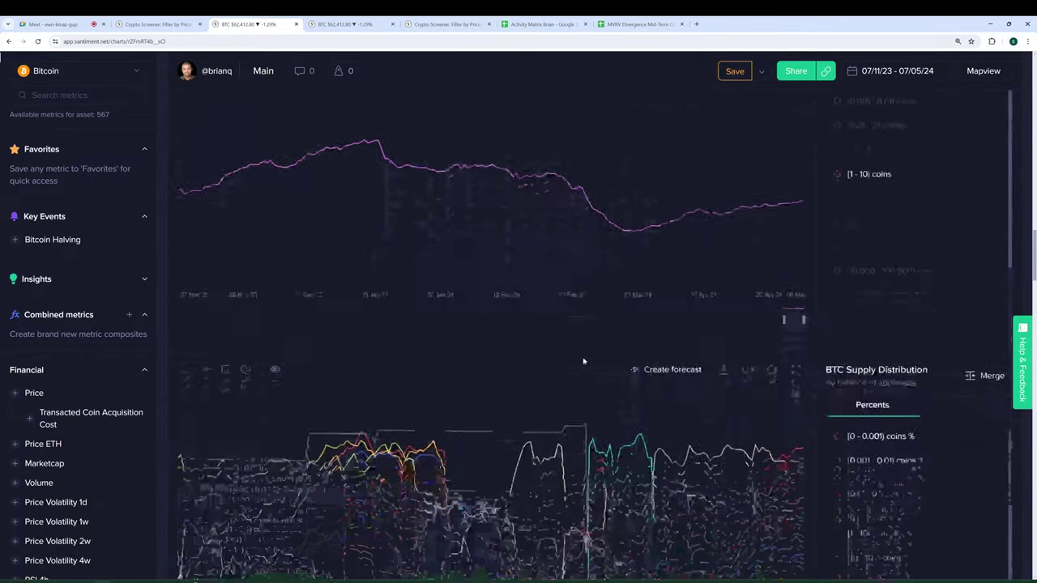
scroll(581, 362, down, 1)
click(871, 504)
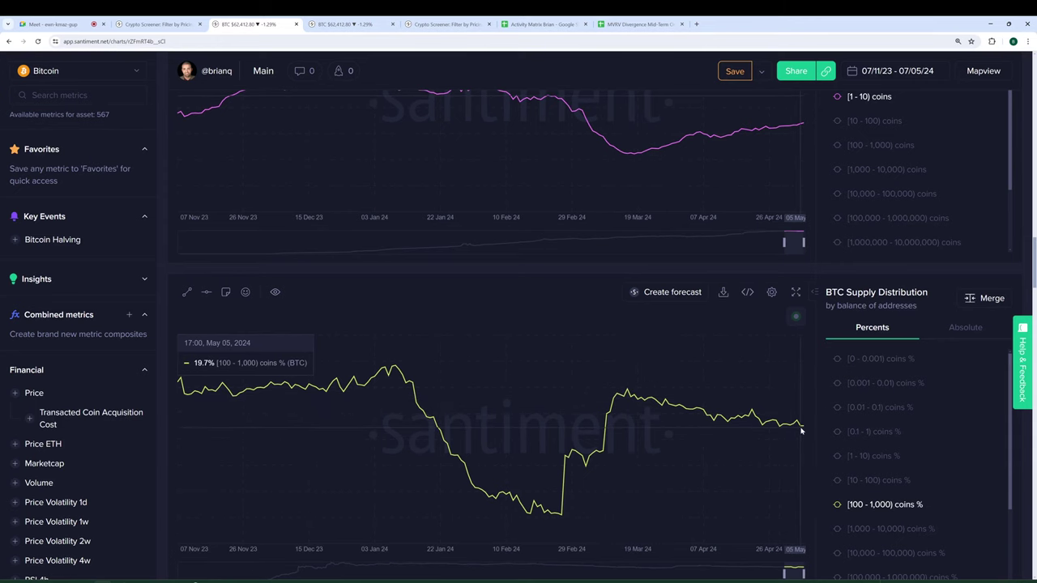
scroll(797, 429, down, 3)
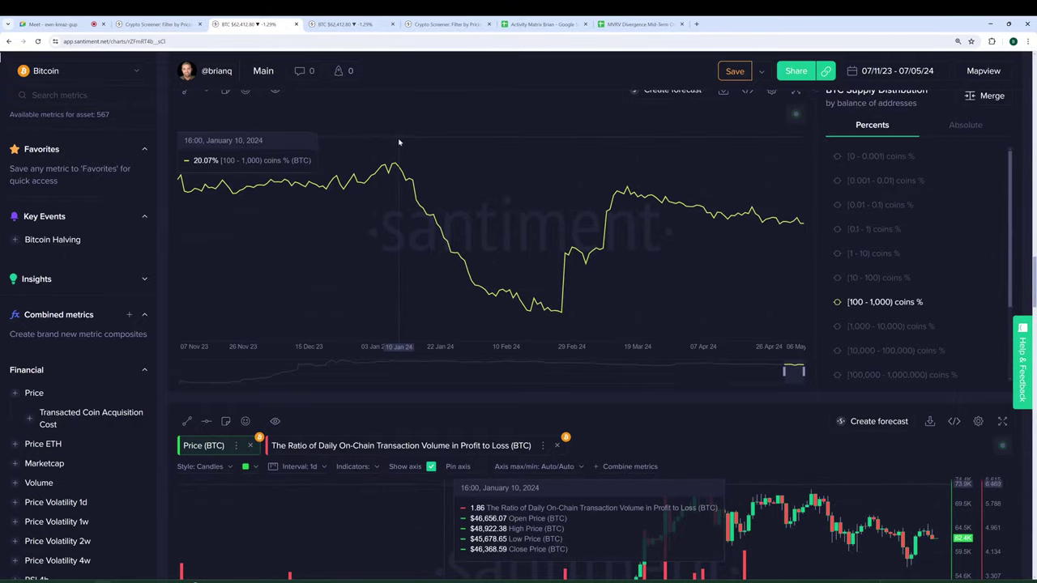
scroll(441, 149, down, 5)
scroll(444, 149, up, 10)
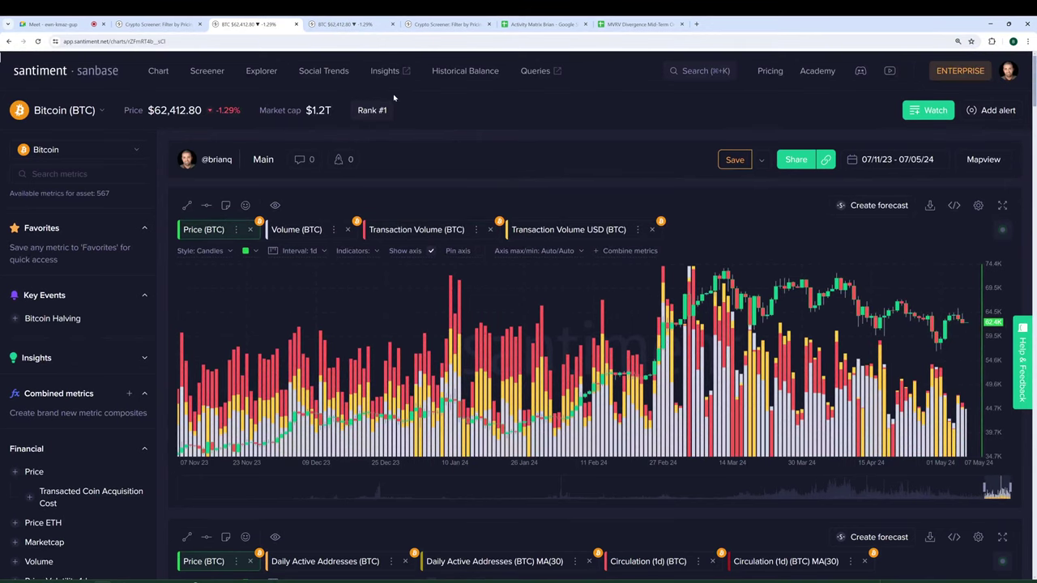
Go to Social Trends and scroll through the 07 May, 2024 Trending Words list
click(306, 76)
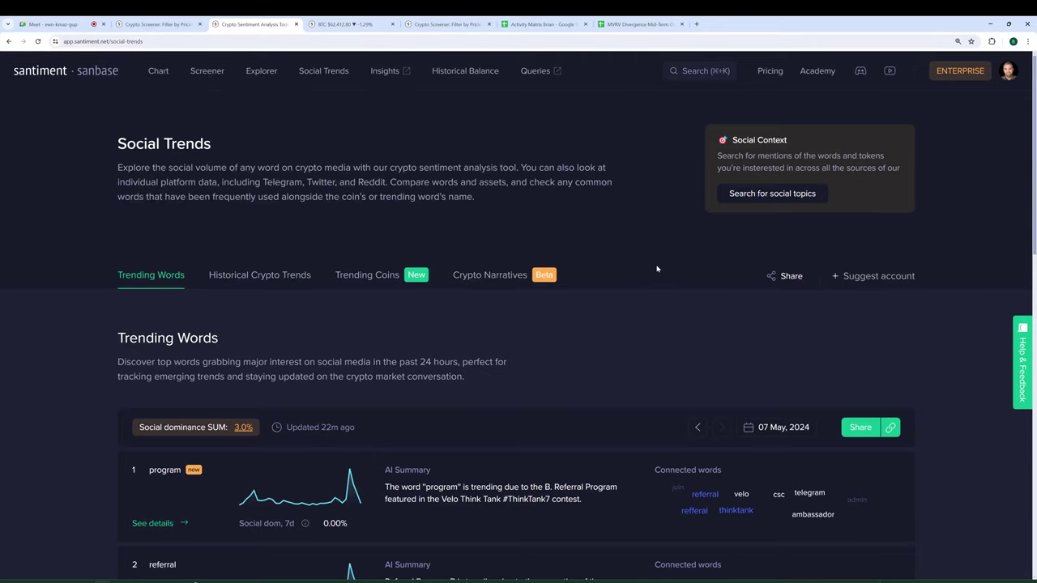
scroll(656, 266, down, 4)
scroll(60, 310, down, 1)
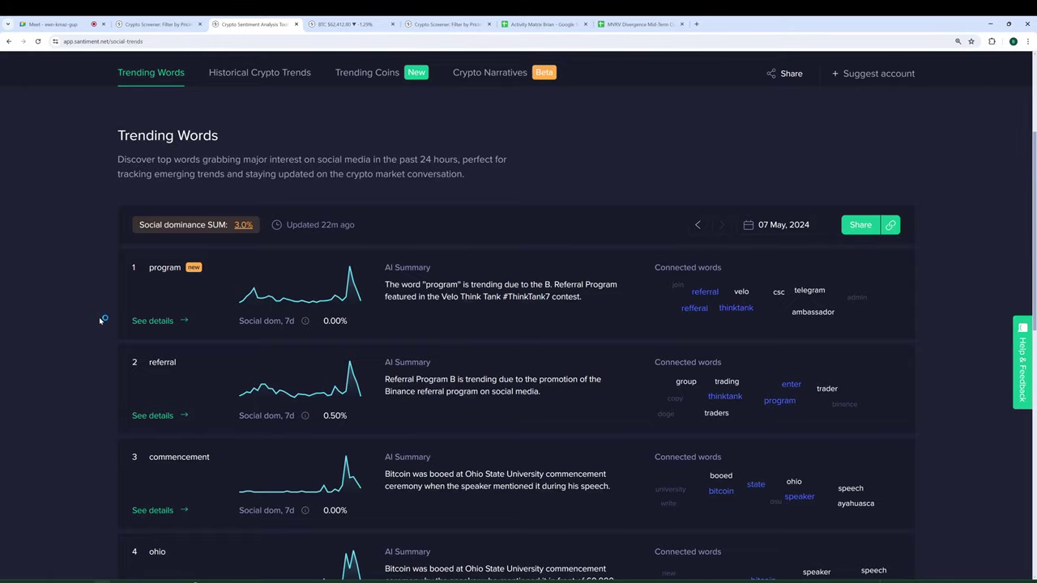
scroll(49, 360, down, 3)
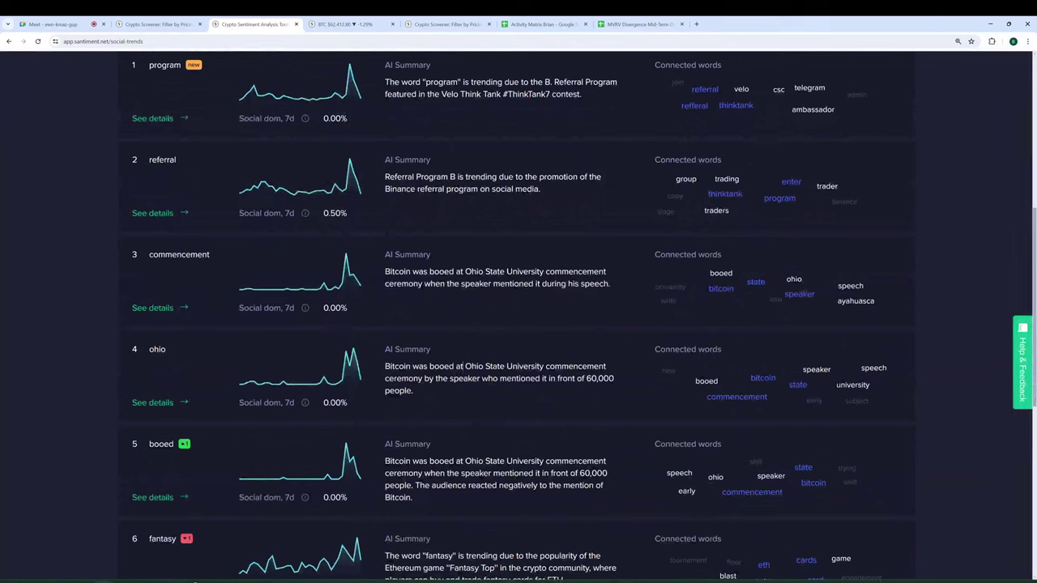
Highlight 'Ohio State University commencement' in a word's AI summary, then clear the selection
drag(464, 366, 612, 366)
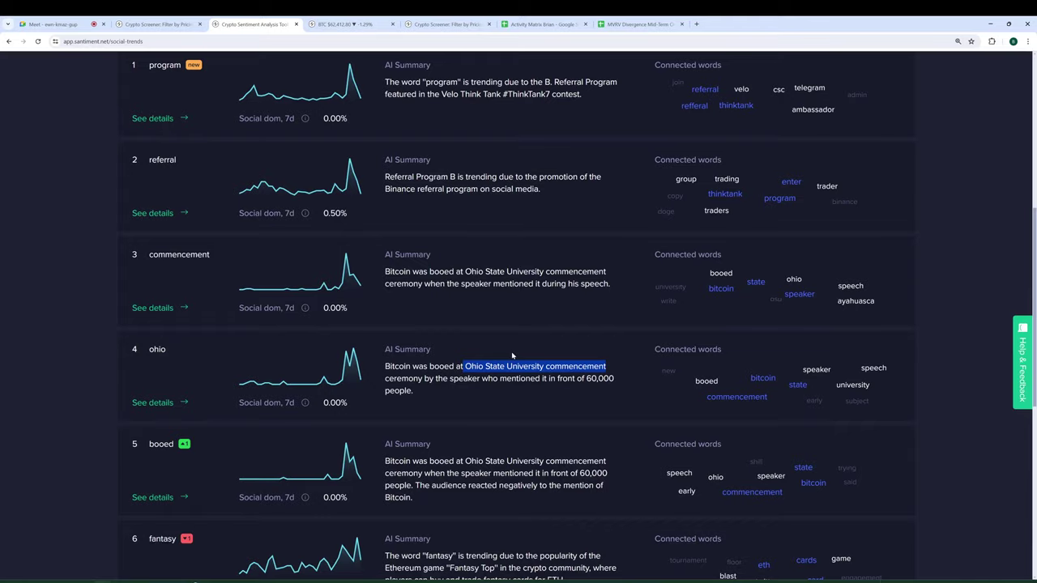
scroll(511, 352, down, 5)
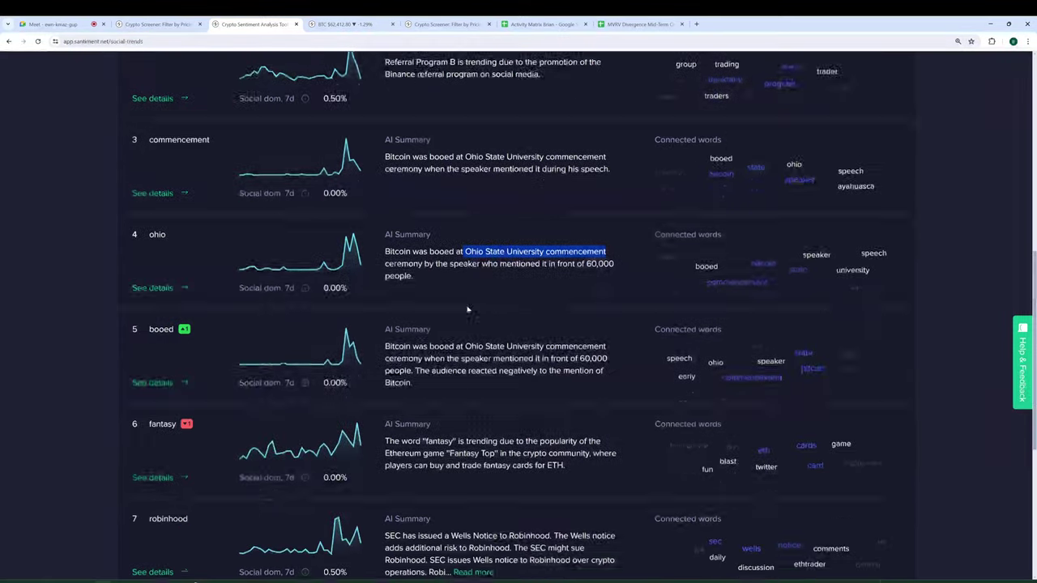
scroll(559, 272, up, 6)
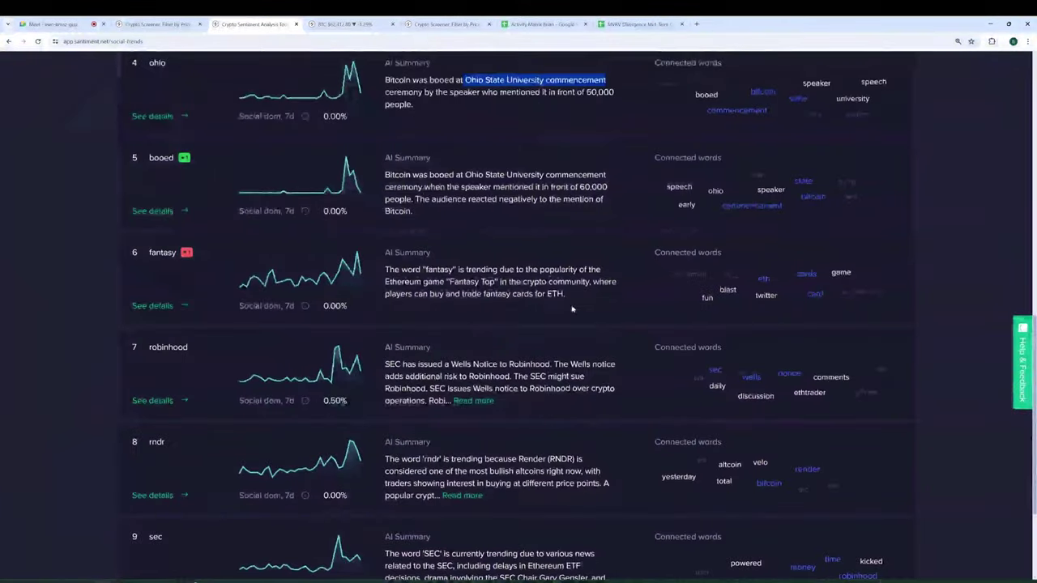
click(592, 144)
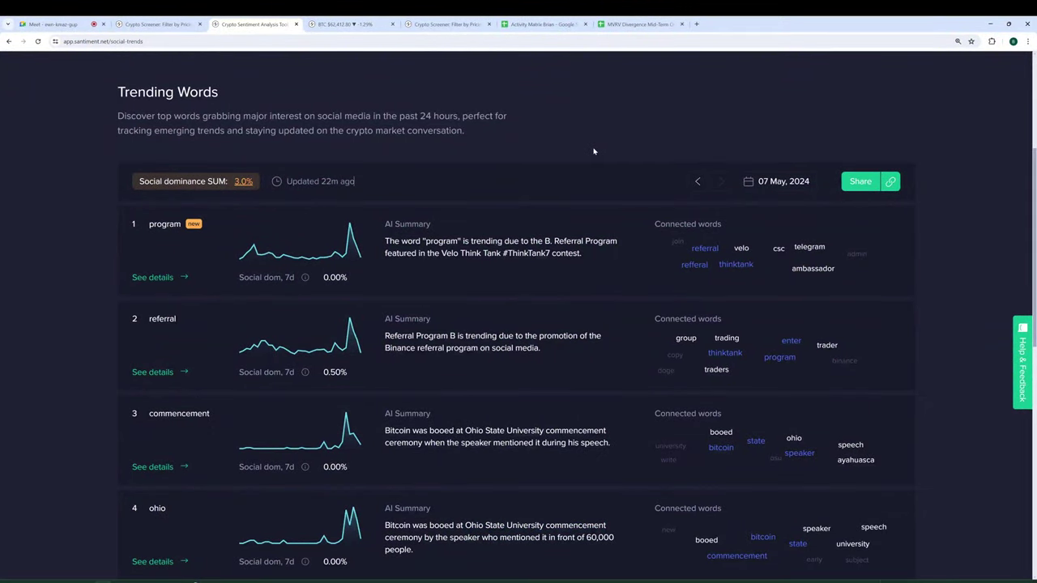
scroll(599, 166, up, 3)
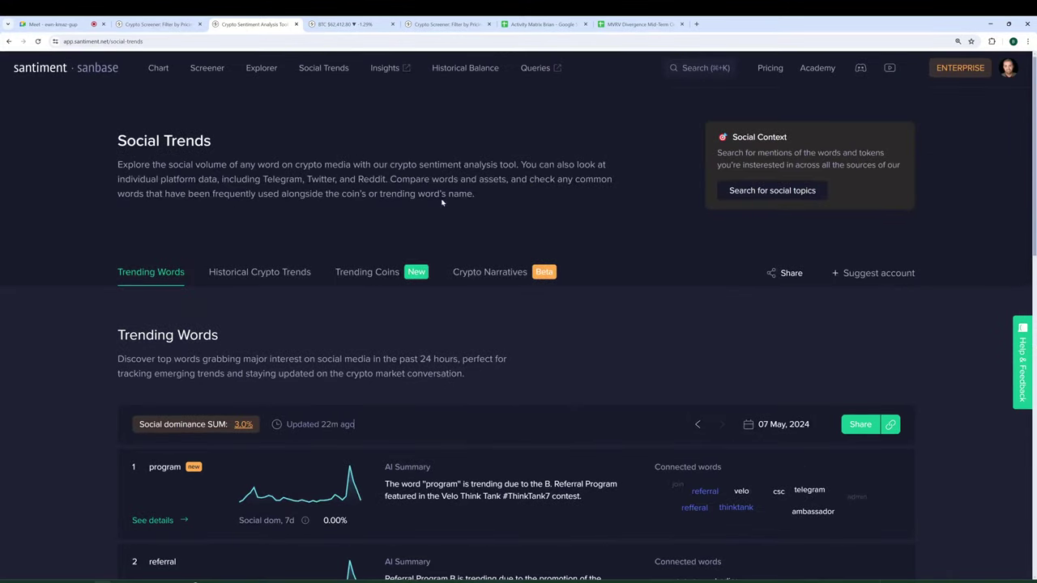
Switch to Historical Crypto Trends and browse the nine trend charts, from BTC ETF to RWA
click(249, 271)
scroll(143, 224, down, 2)
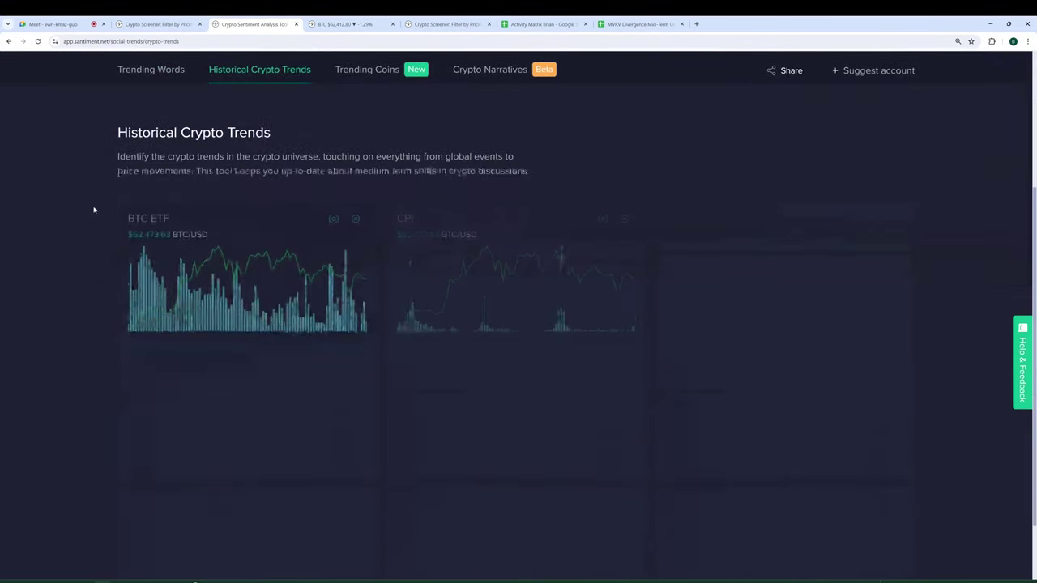
scroll(90, 209, up, 1)
scroll(90, 209, down, 1)
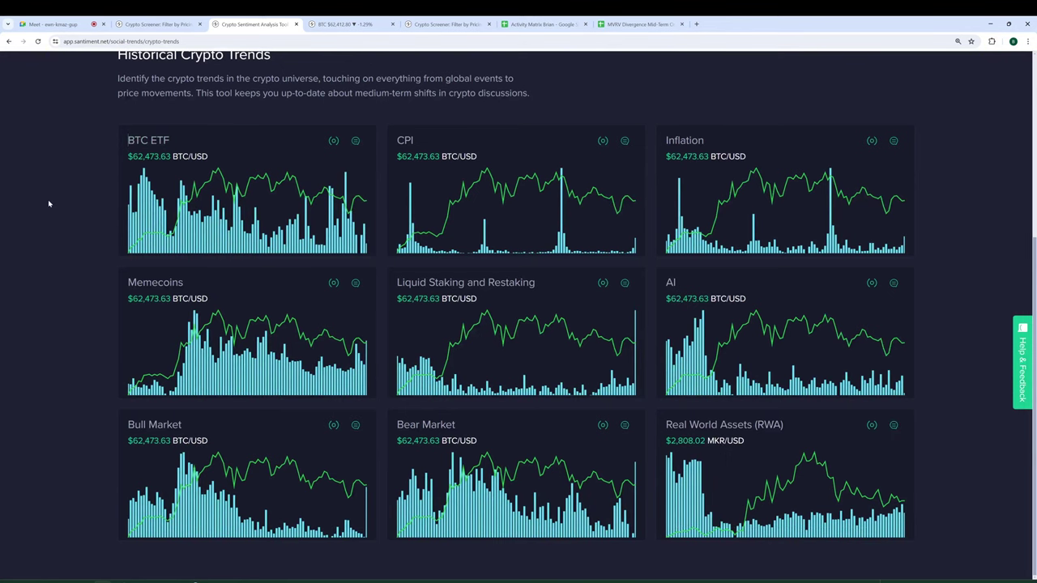
scroll(63, 214, up, 3)
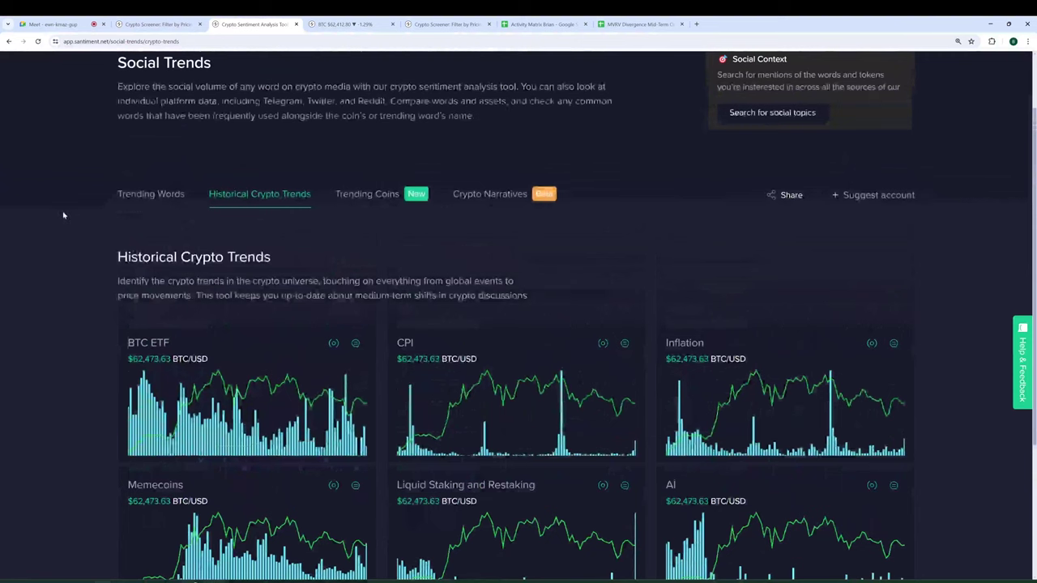
Switch to Trending Coins and scroll down to RNDR's AI, bearish and bullish summaries
click(357, 205)
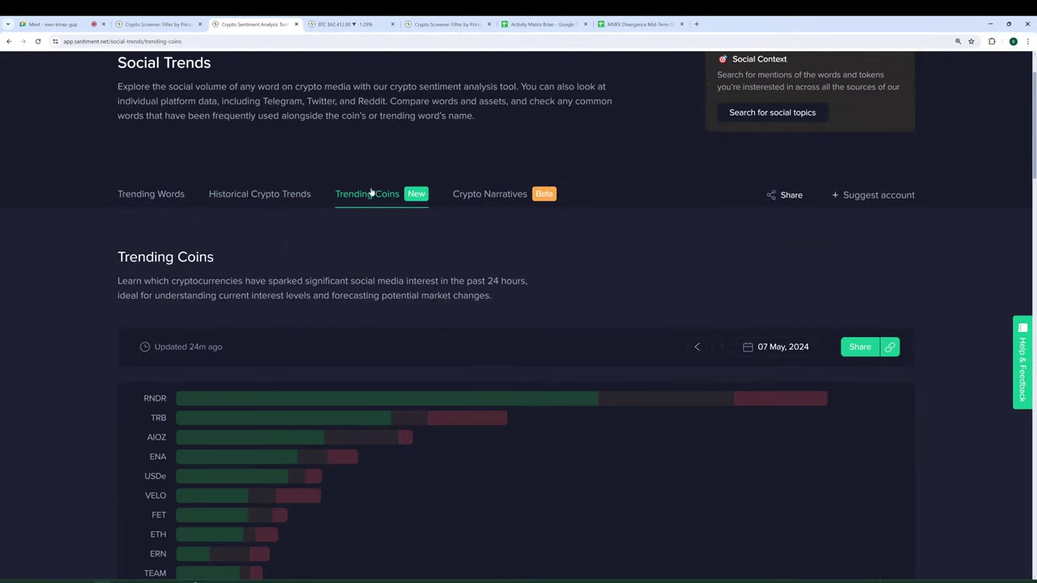
scroll(73, 239, down, 3)
scroll(78, 224, down, 1)
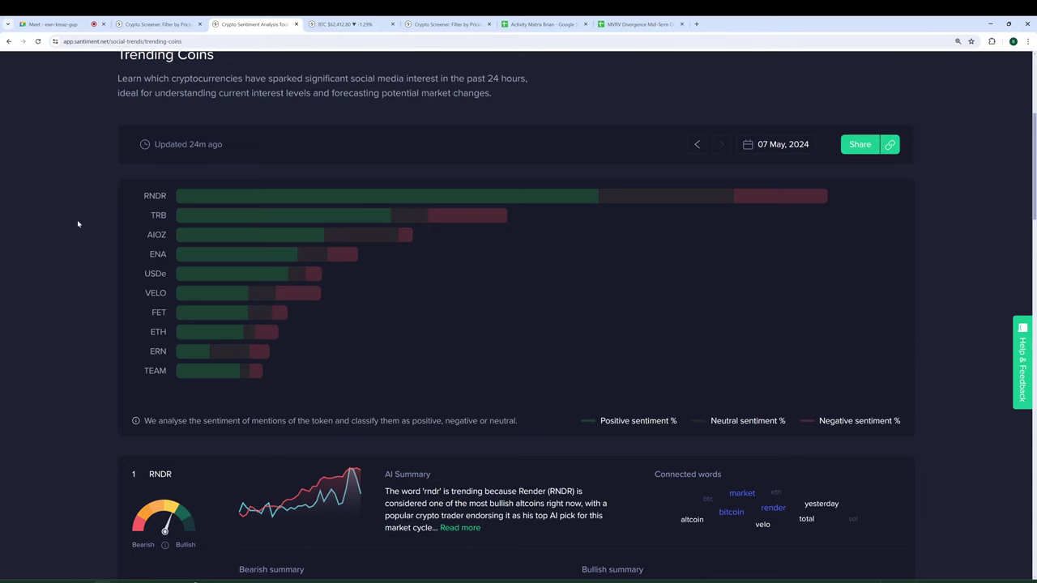
scroll(44, 347, down, 1)
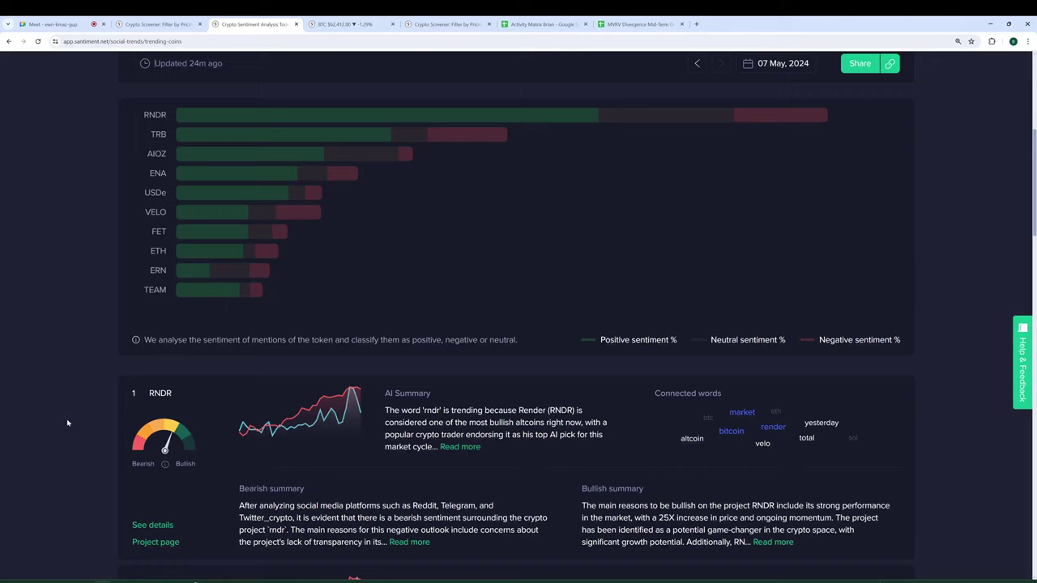
mouse_move(274, 420)
Read RNDR's full AI, bearish and bullish summaries, closing each dialog after reading
click(466, 450)
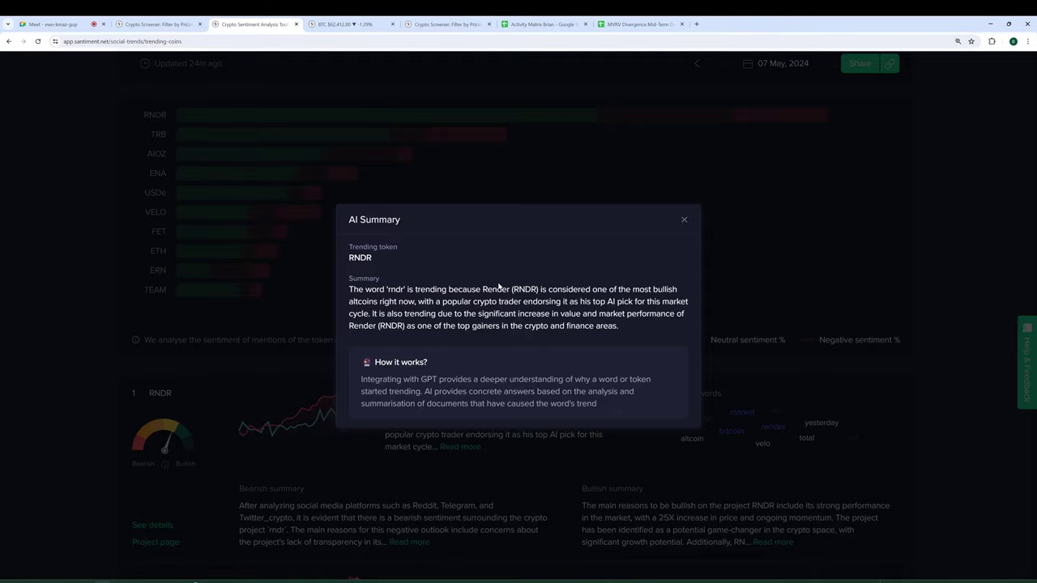
click(422, 466)
scroll(418, 468, down, 2)
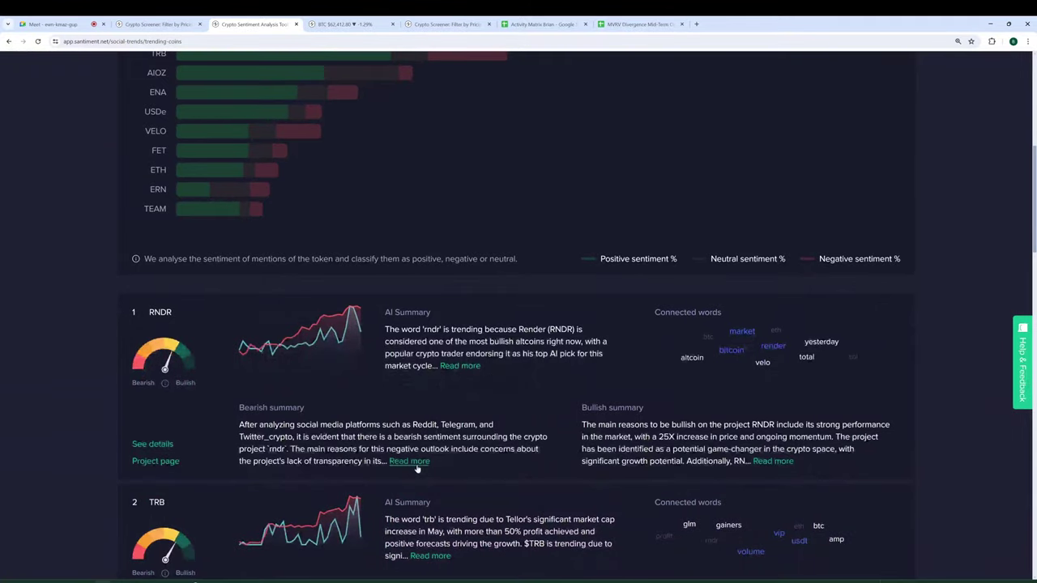
click(412, 462)
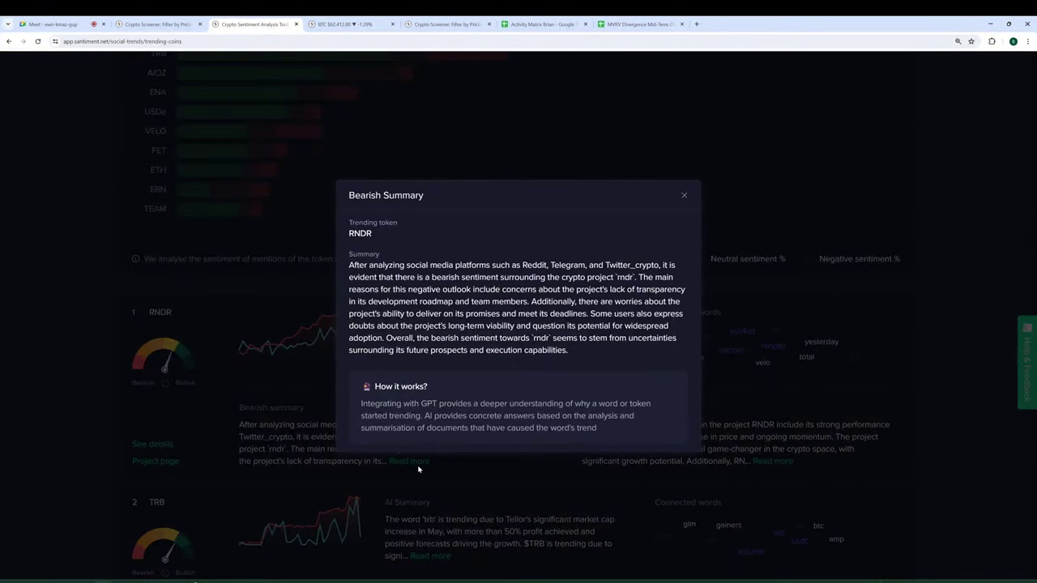
click(418, 469)
click(784, 463)
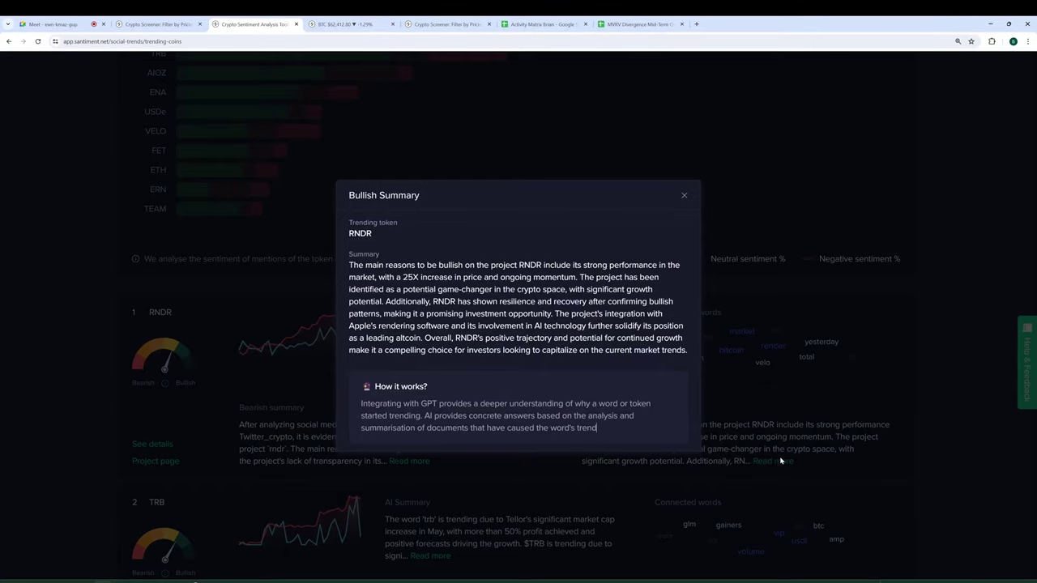
click(781, 459)
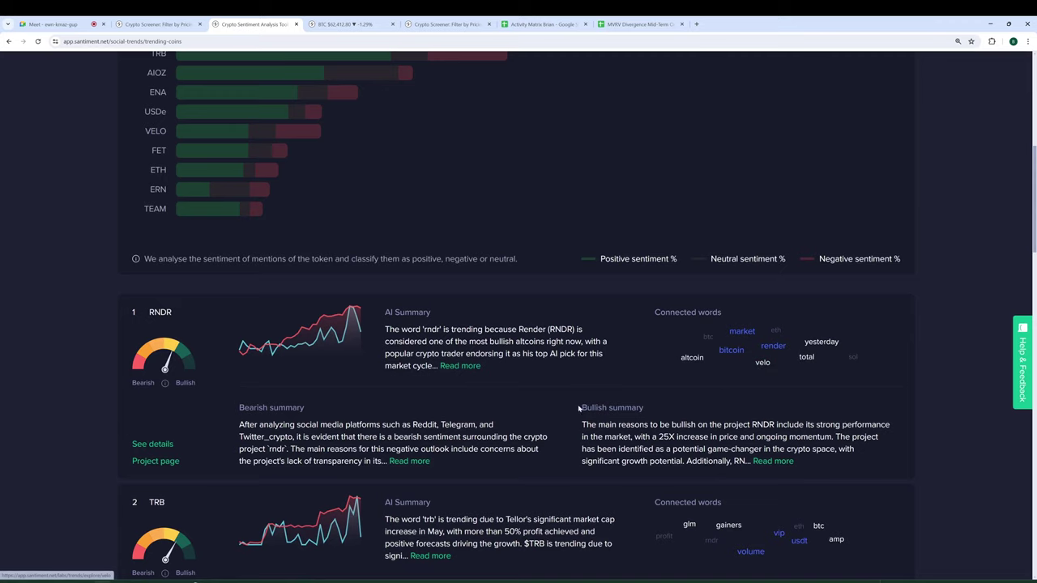
Open render's Social Context page and browse its social volume and Telegram, Reddit, Twitter, Bitcointalk charts
click(154, 314)
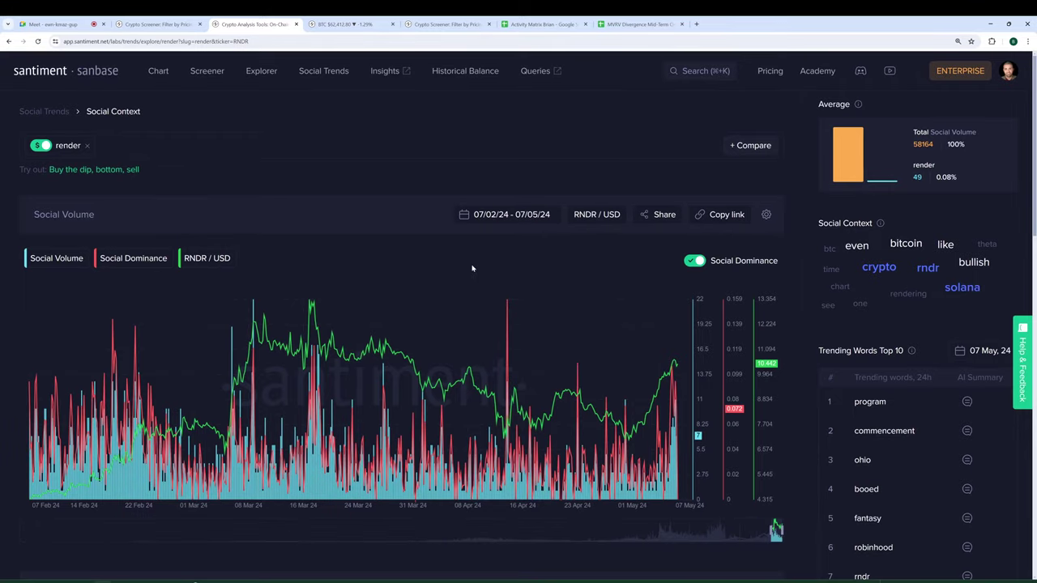
scroll(740, 320, down, 3)
scroll(741, 320, down, 5)
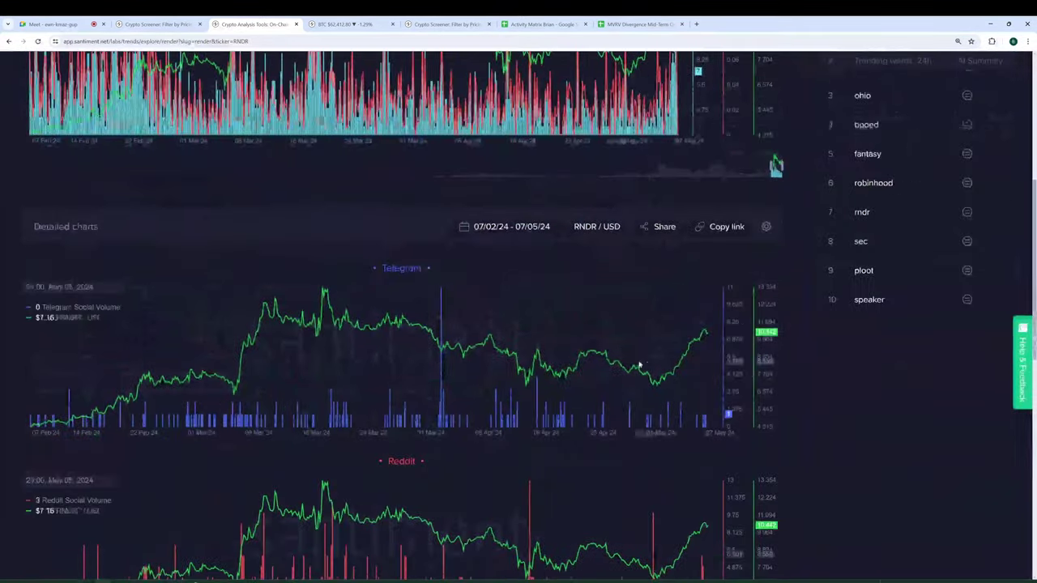
scroll(689, 324, up, 2)
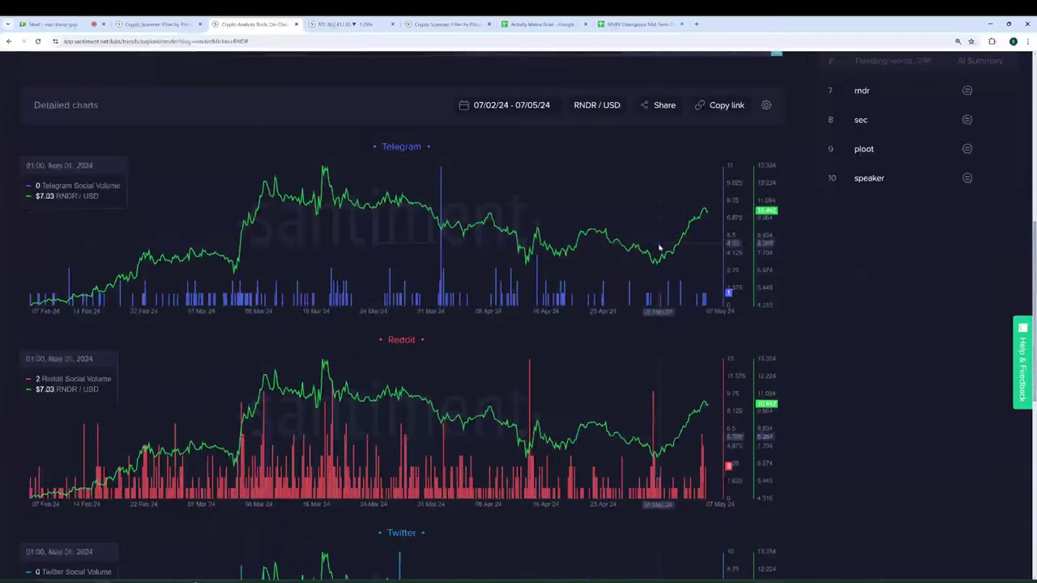
scroll(693, 300, down, 1)
scroll(701, 401, down, 2)
scroll(700, 370, down, 3)
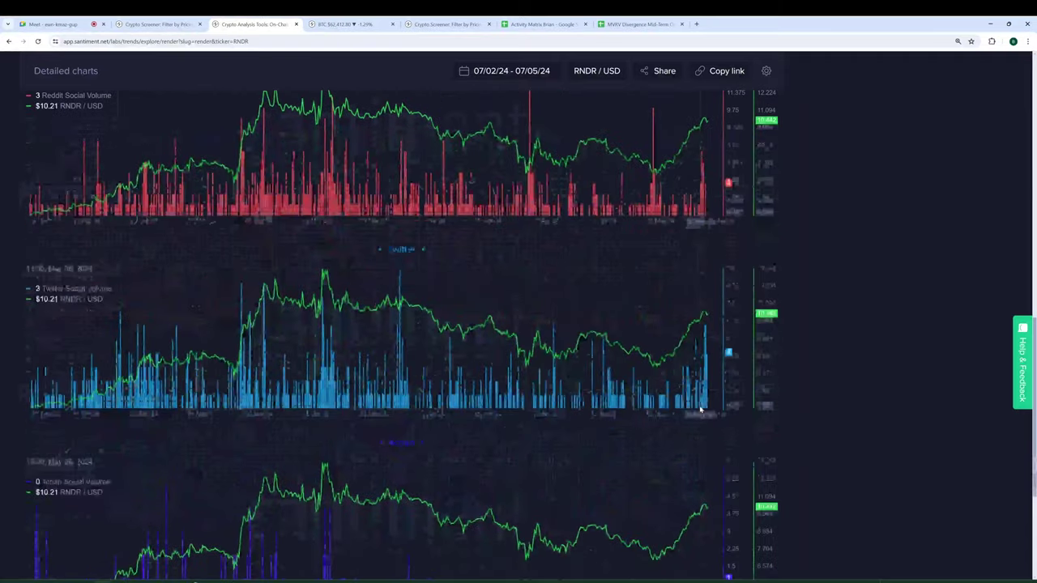
scroll(702, 370, down, 1)
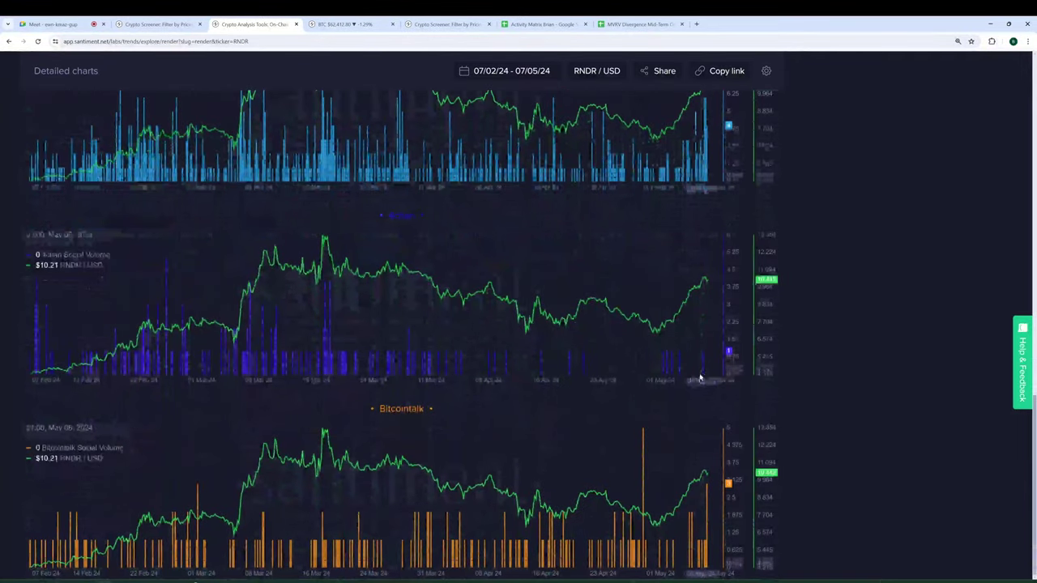
scroll(697, 397, up, 4)
scroll(673, 342, up, 4)
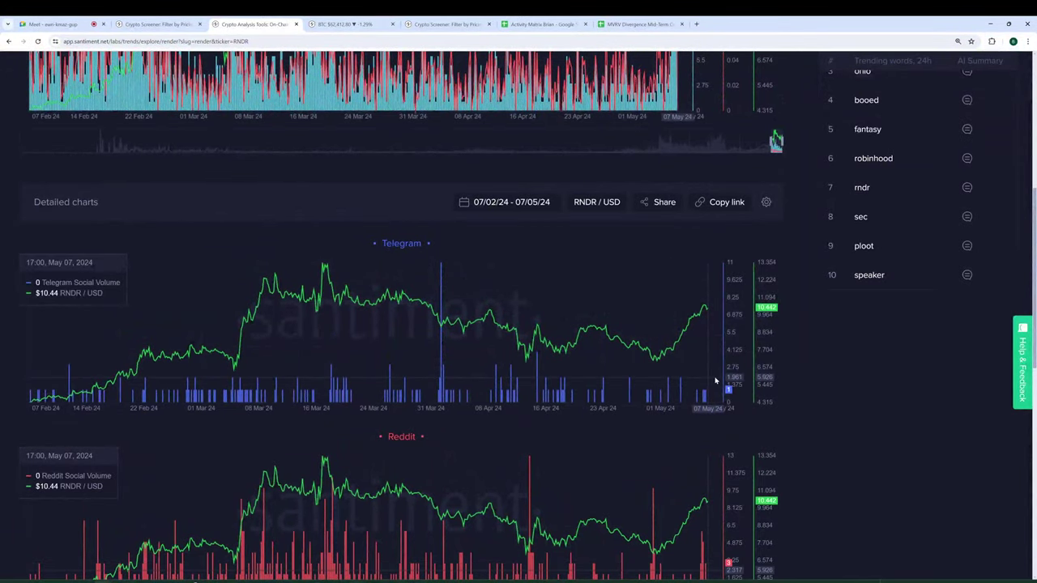
scroll(869, 440, up, 5)
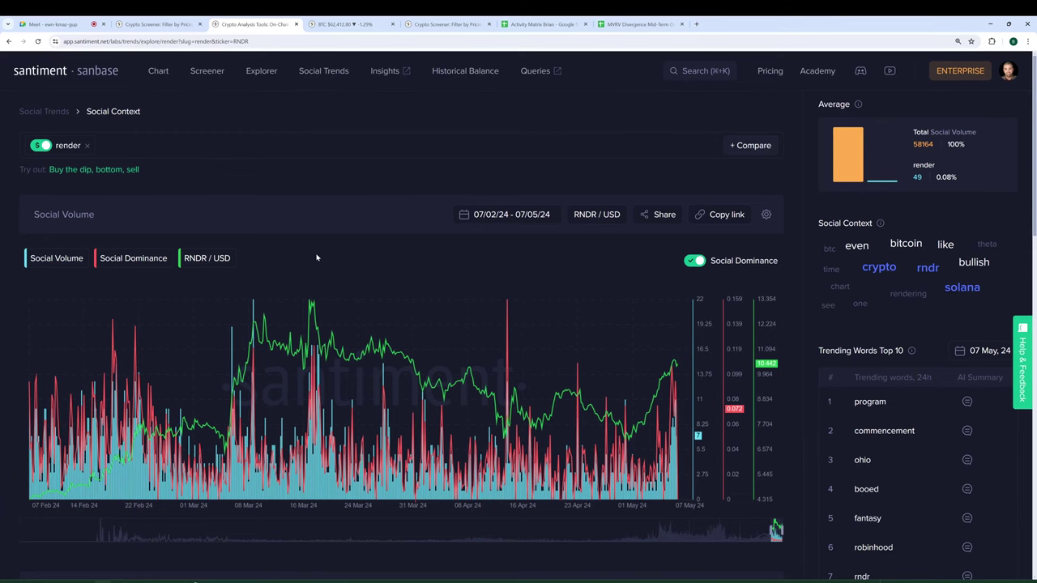
From the Social Trends Crypto Narratives tab, open the Alpha Narratives chart via Explore the narratives
click(155, 24)
click(251, 24)
click(314, 73)
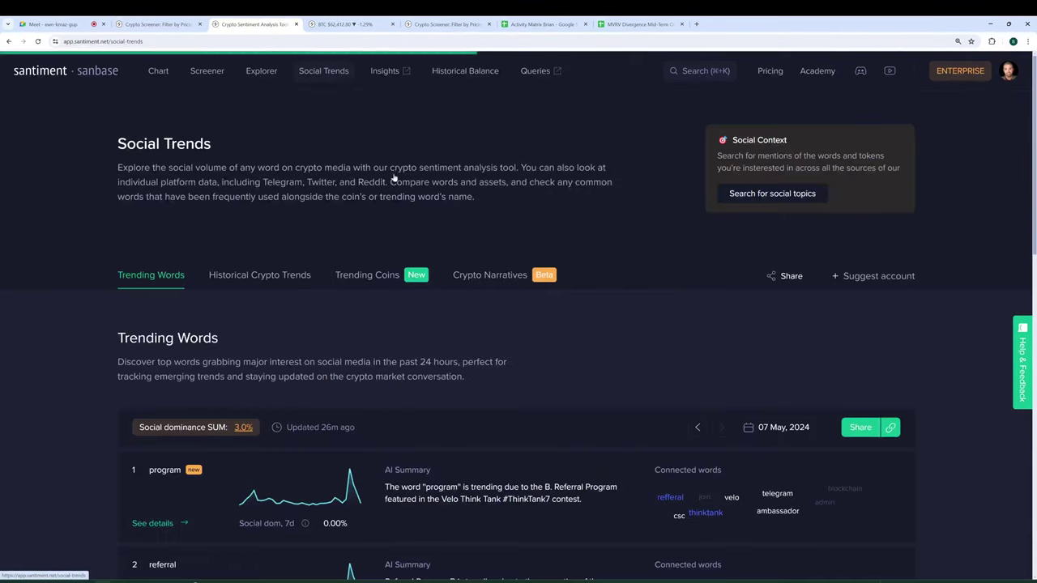
click(497, 275)
scroll(324, 237, down, 1)
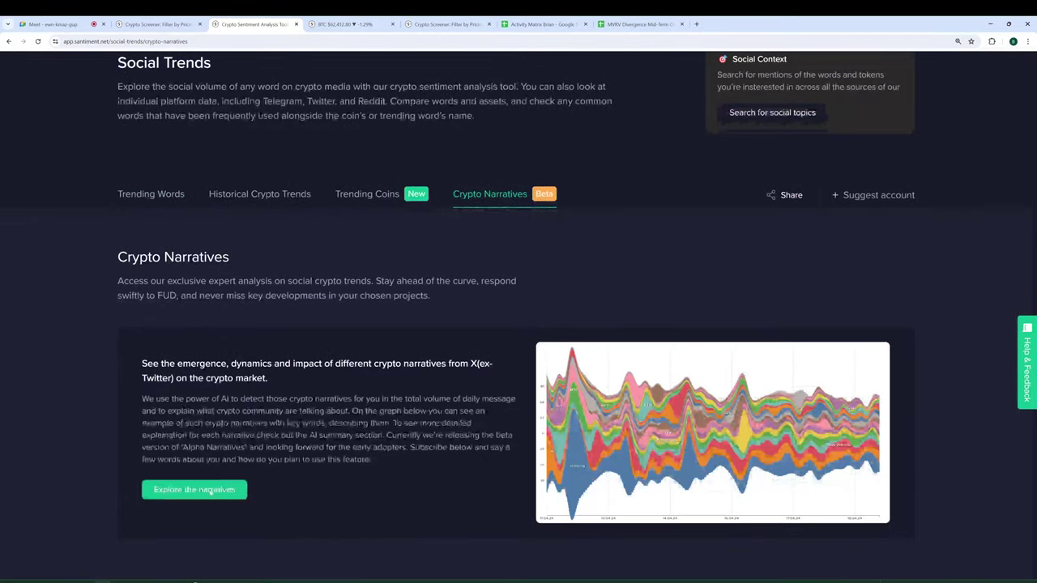
click(202, 491)
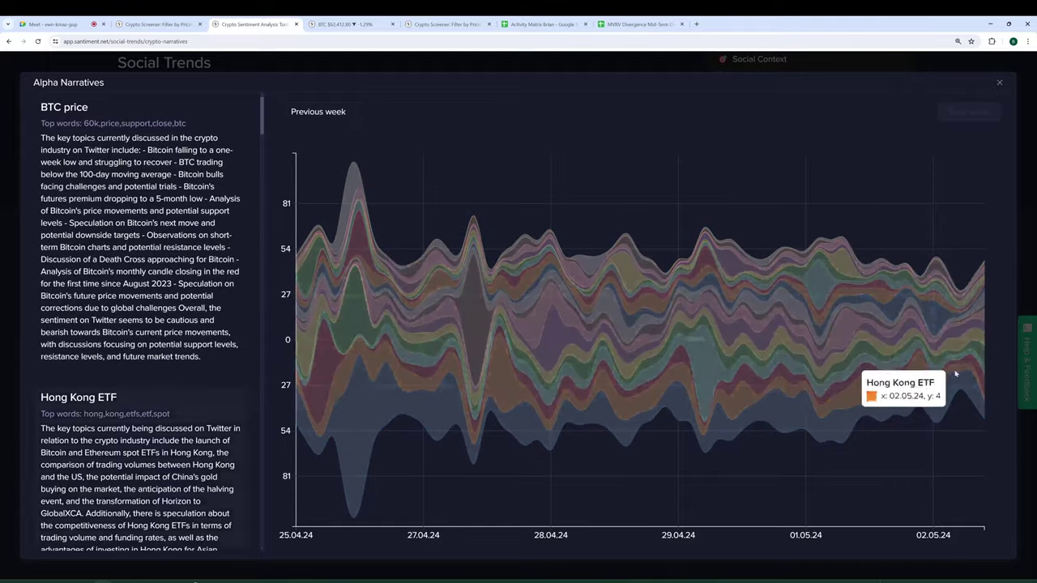
Read values on the BTC price and Hong Kong ETF narrative streams, then close Alpha Narratives
mouse_move(948, 434)
mouse_move(952, 374)
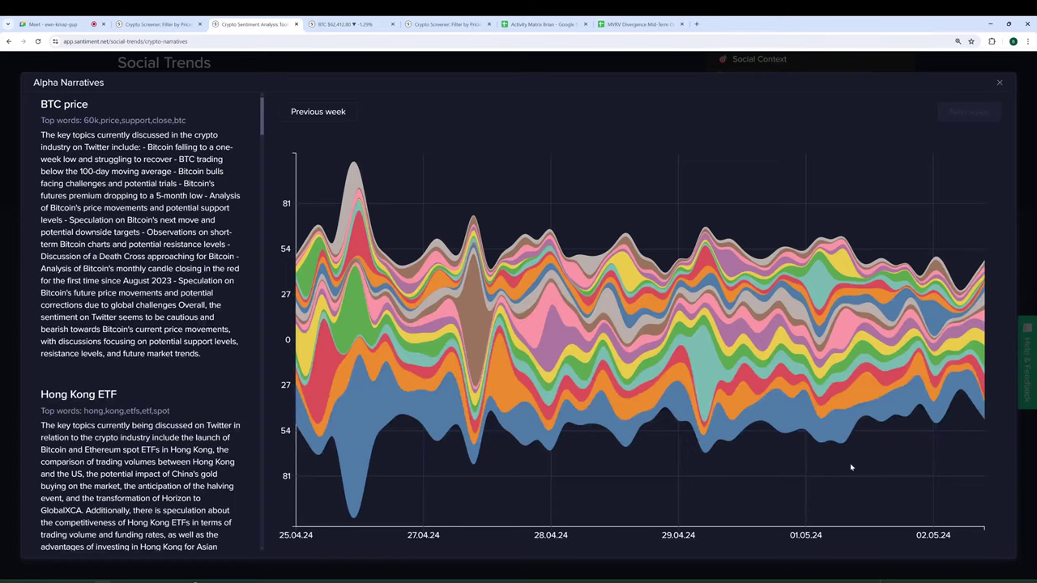
click(486, 70)
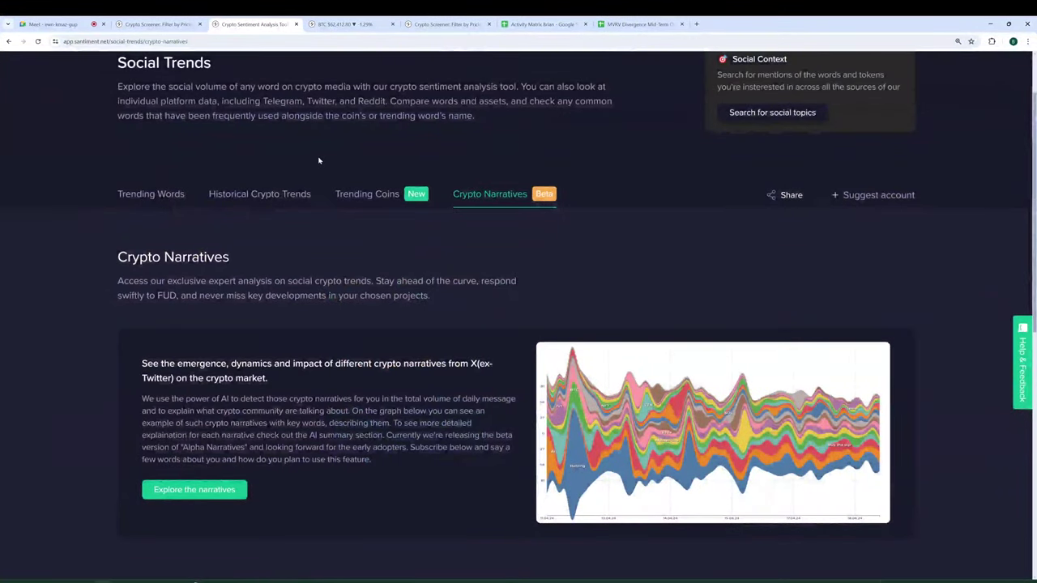
Return to Trending Coins and scroll to the sentiment bars for the ten coins of 07 May, 2024
click(389, 196)
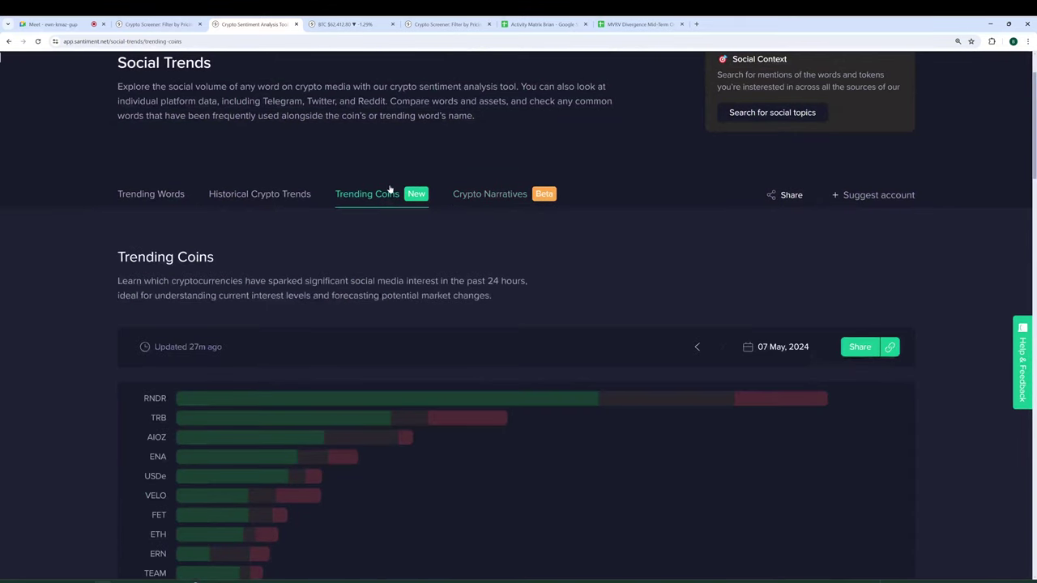
scroll(72, 210, down, 1)
scroll(75, 202, down, 1)
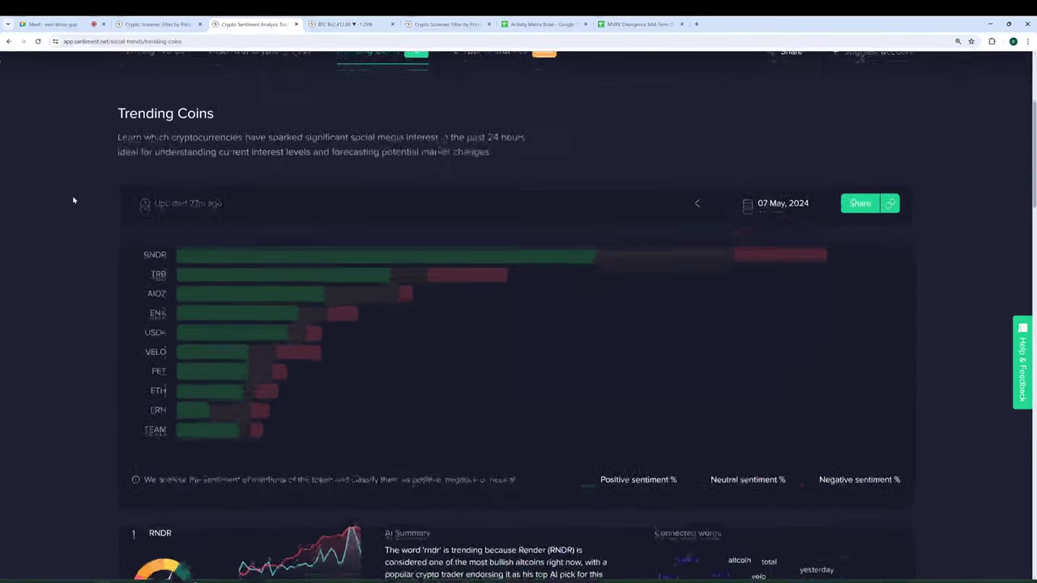
scroll(73, 197, down, 1)
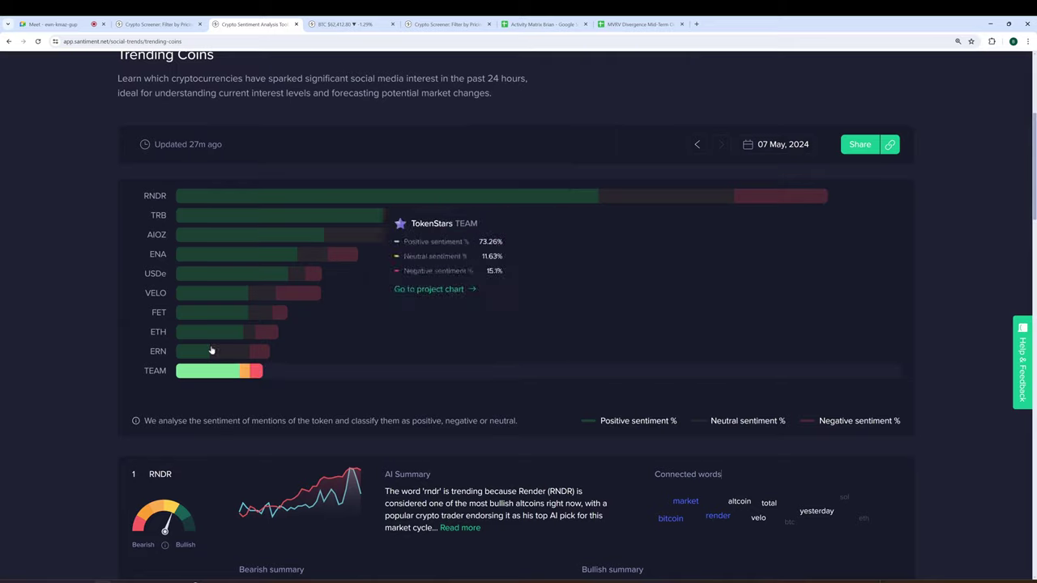
scroll(296, 273, down, 3)
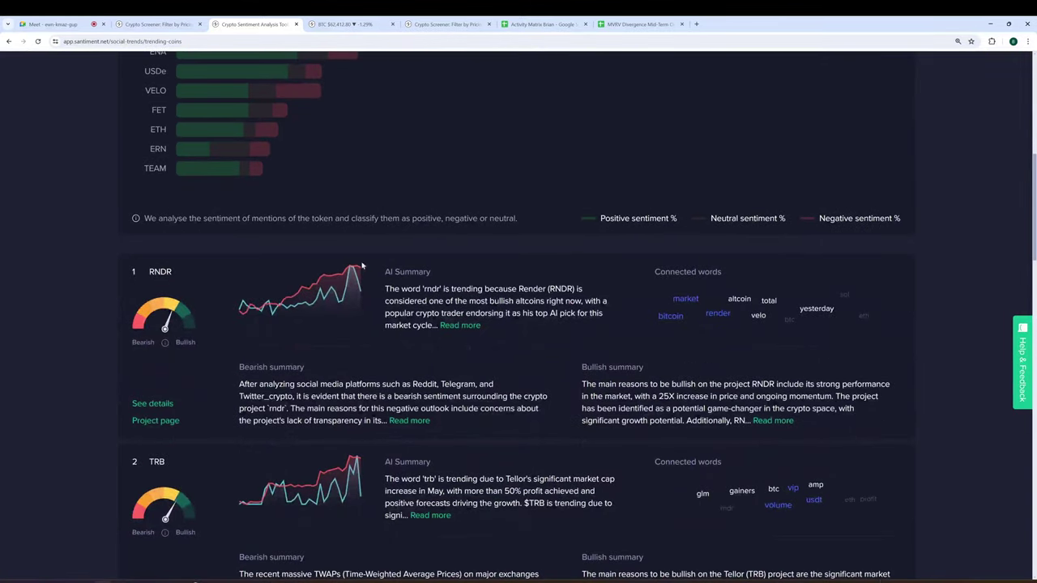
scroll(296, 276, down, 2)
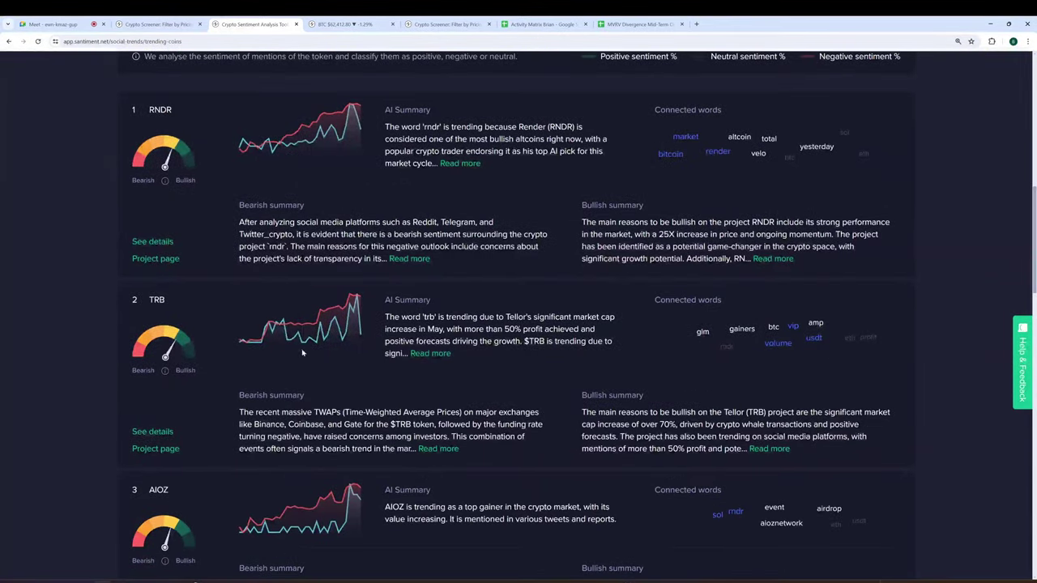
scroll(326, 324, down, 1)
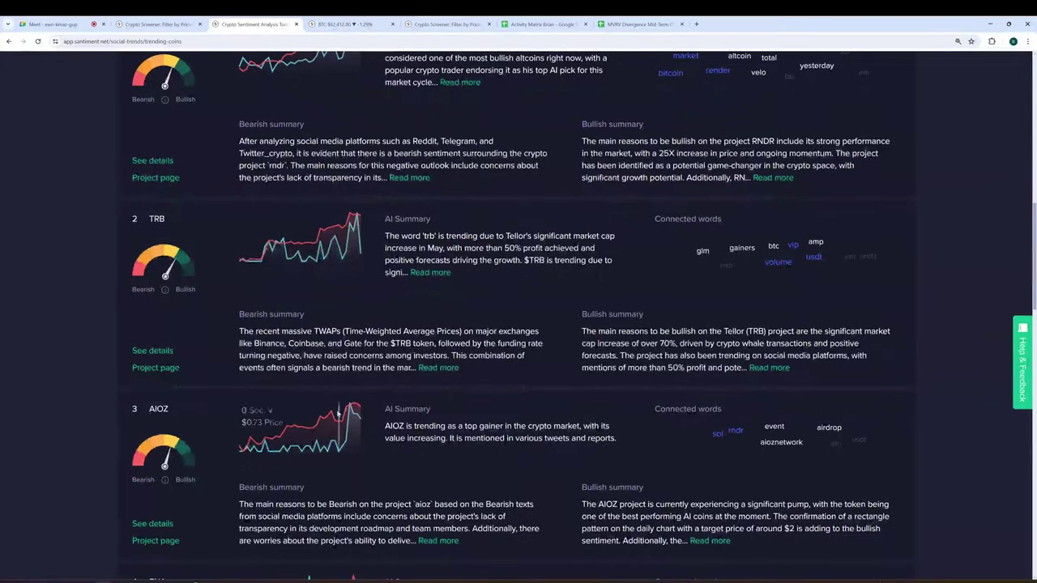
scroll(332, 404, down, 3)
scroll(328, 400, down, 6)
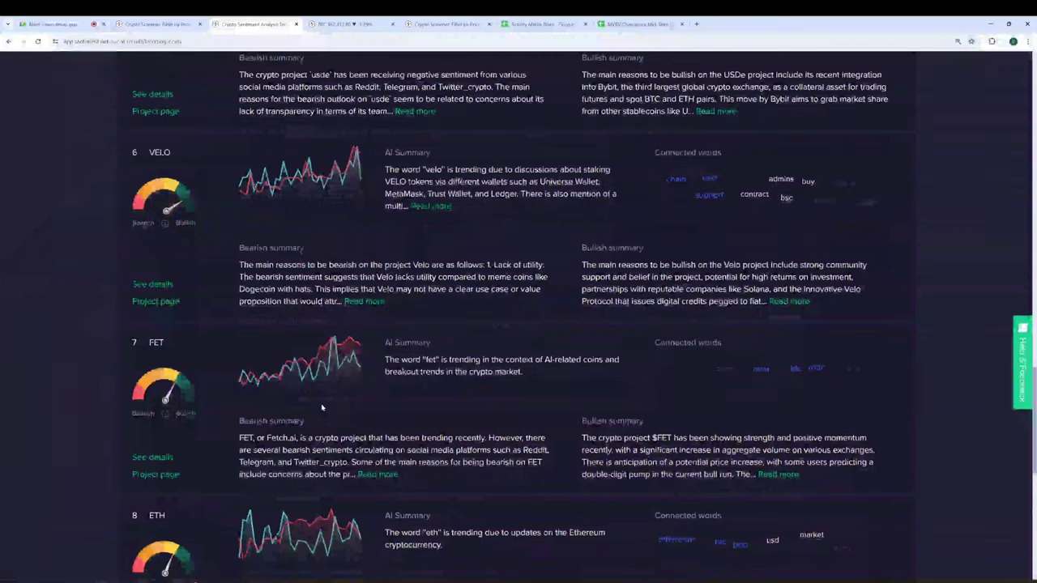
scroll(312, 443, down, 1)
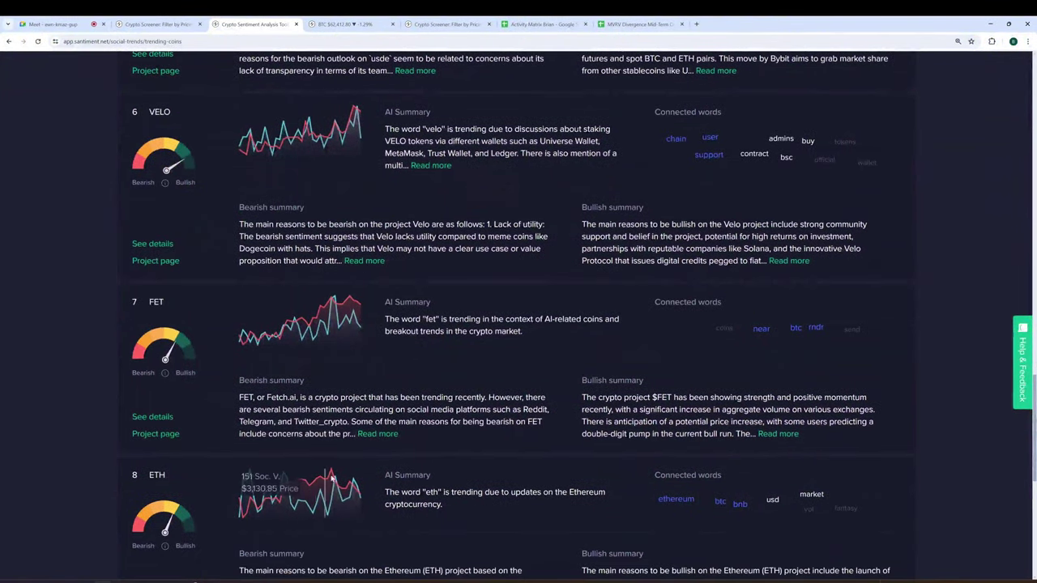
mouse_move(332, 478)
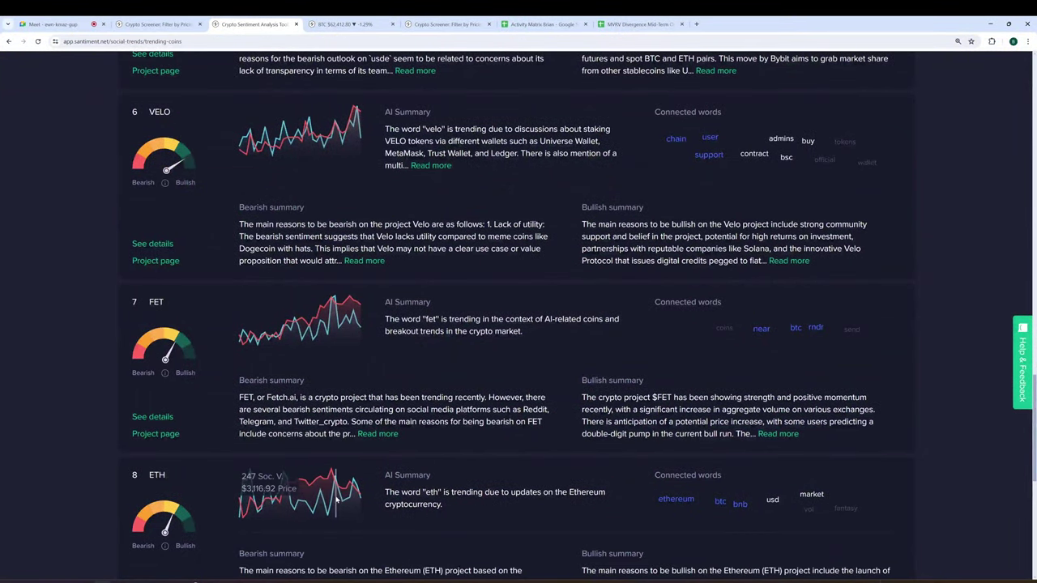
scroll(334, 485, down, 1)
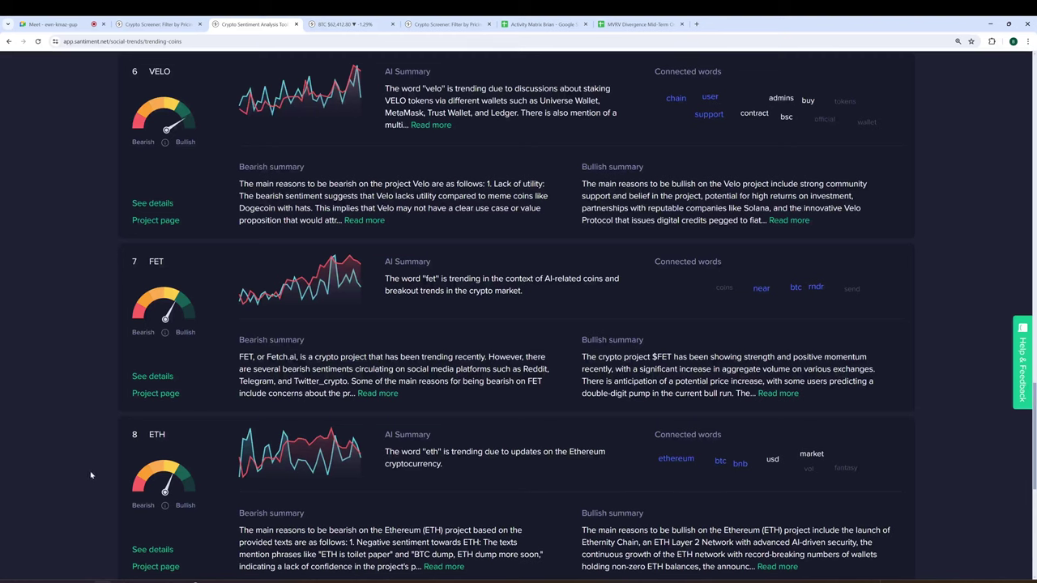
mouse_move(354, 273)
scroll(354, 272, up, 3)
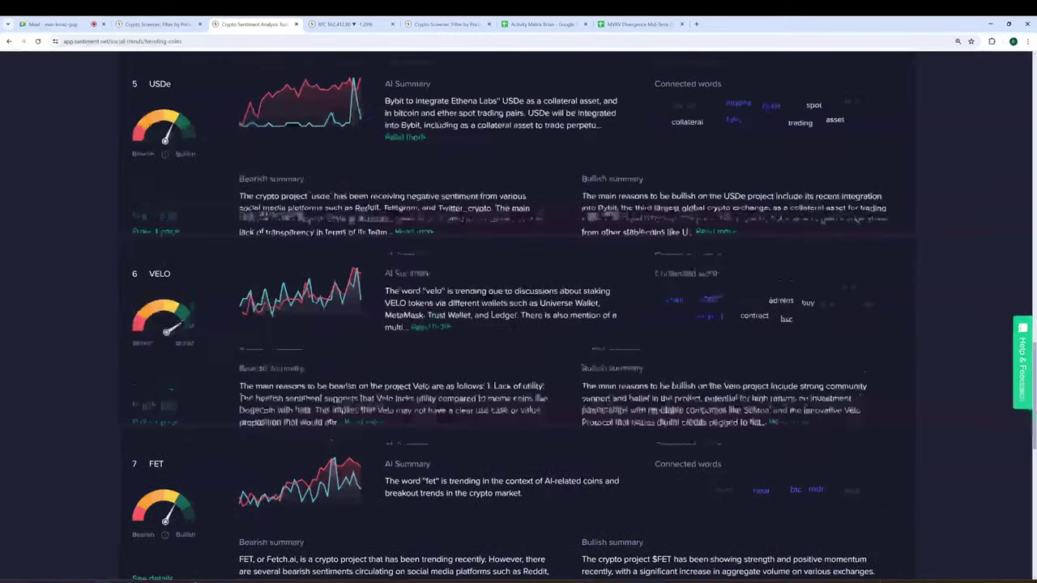
scroll(354, 247, up, 3)
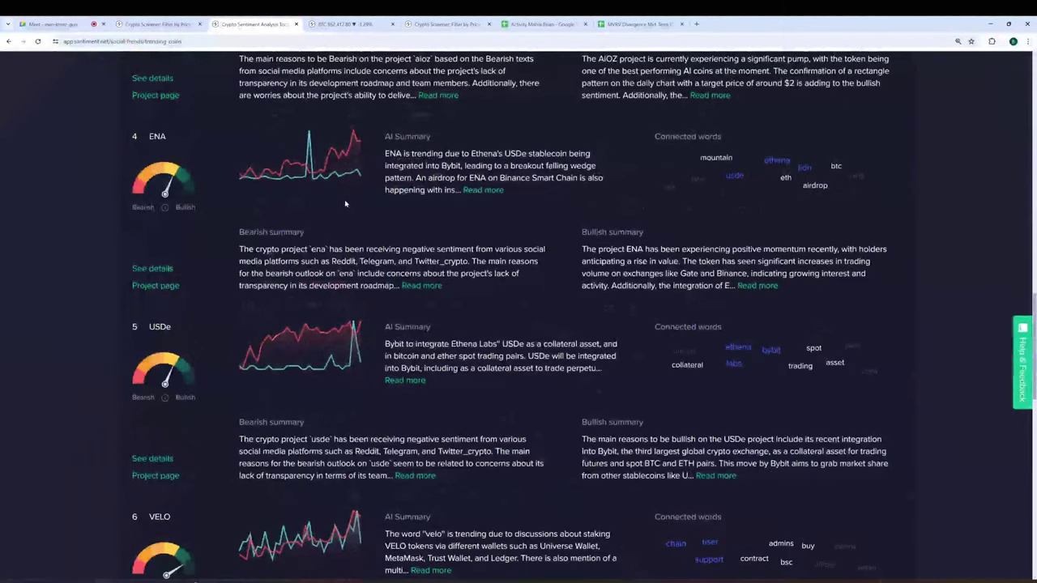
scroll(346, 204, up, 4)
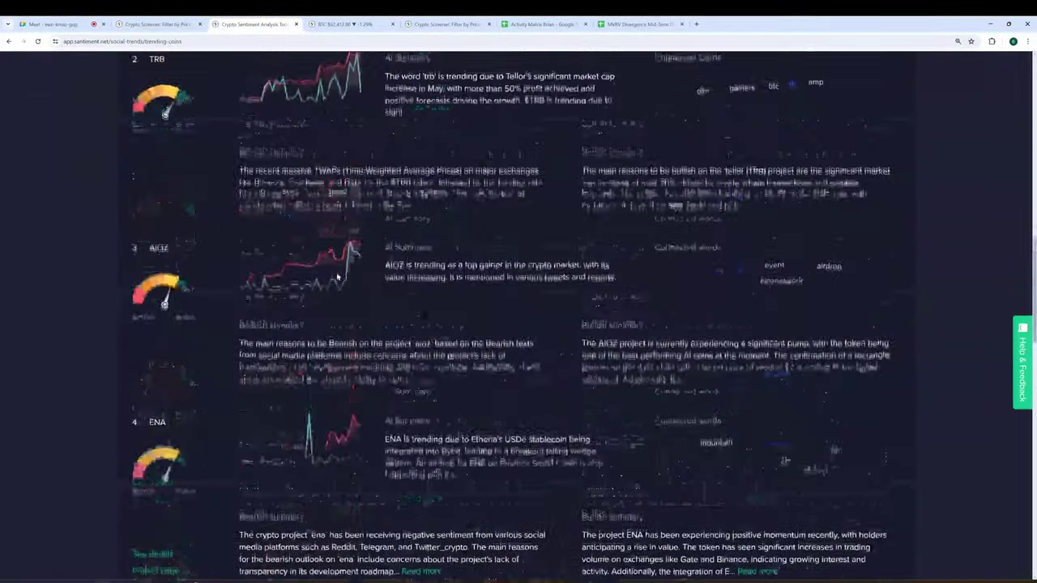
scroll(337, 278, up, 3)
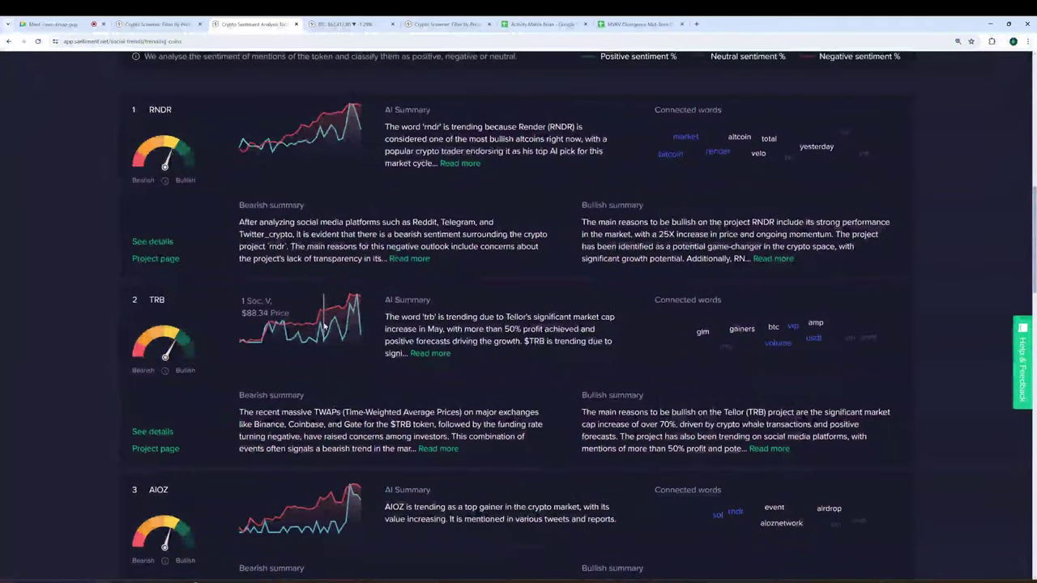